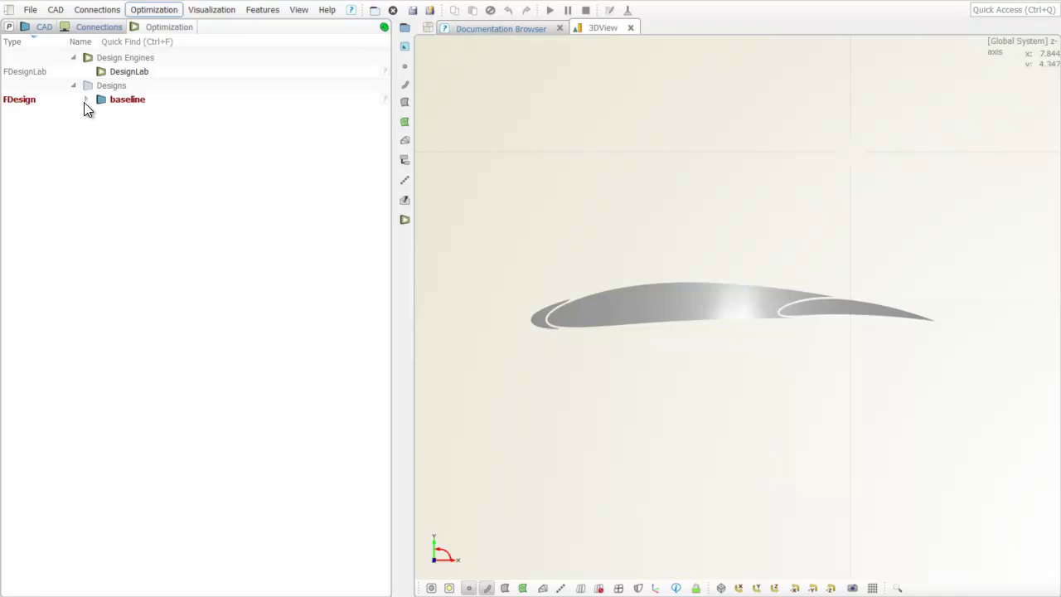
# Expand baseline and view designs DesignLab_01_des0000 through des0004, loading des0003 as current.
pyautogui.click(86, 101)
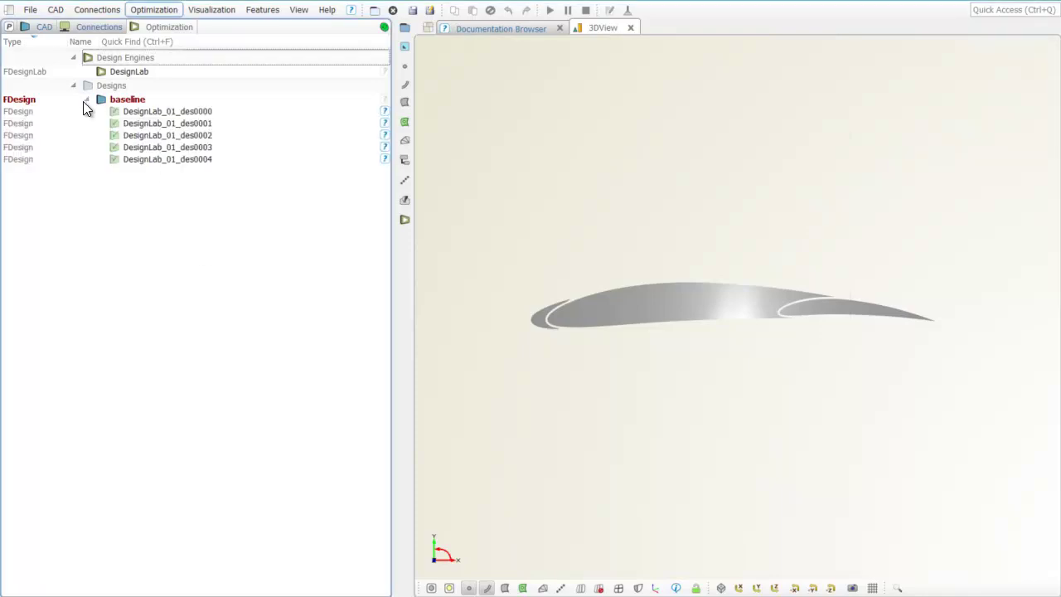
pyautogui.click(246, 108)
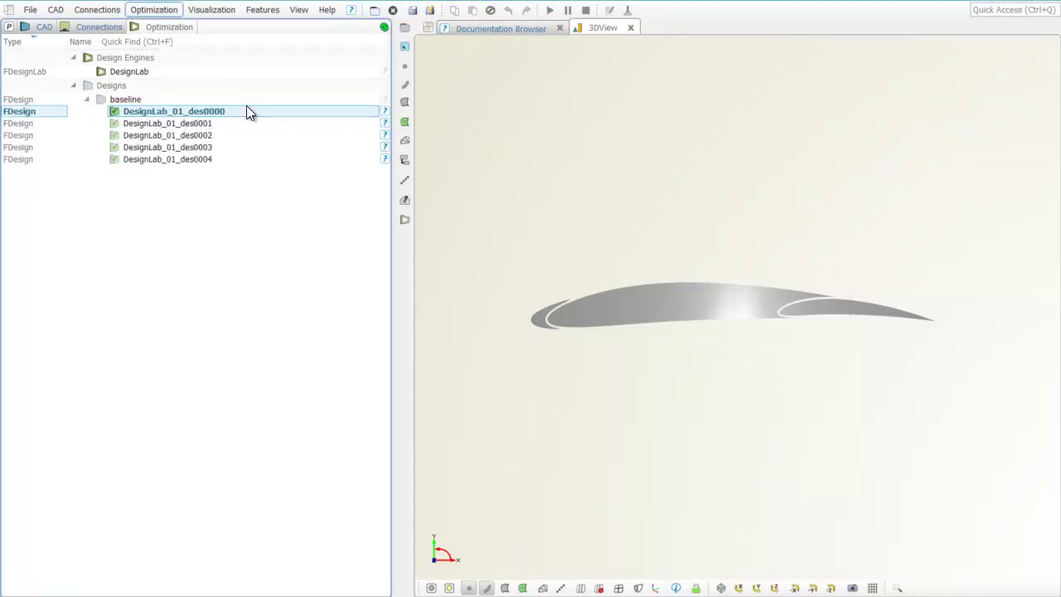
pyautogui.click(243, 124)
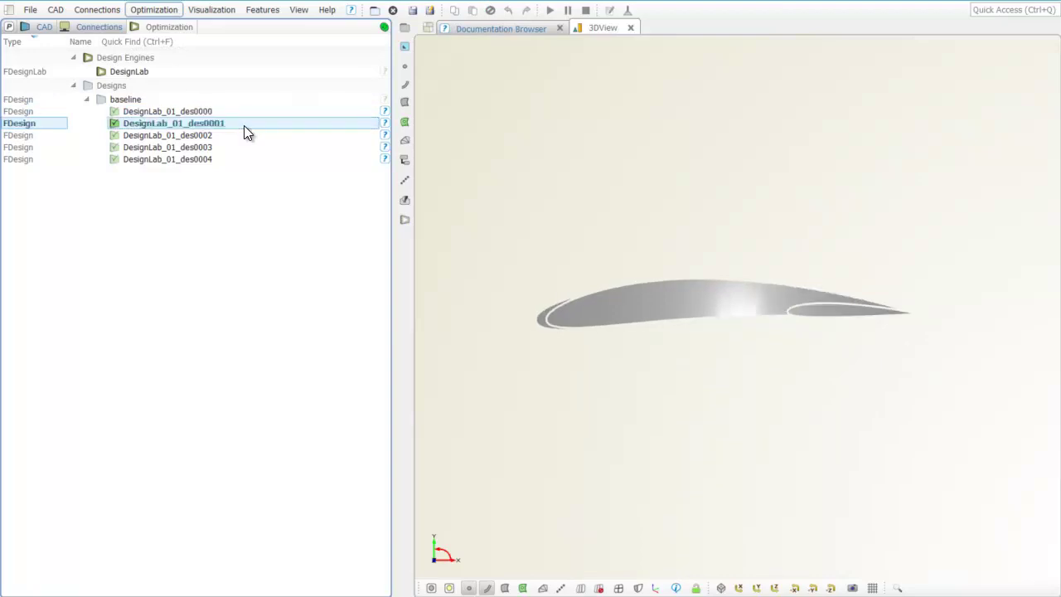
pyautogui.click(244, 136)
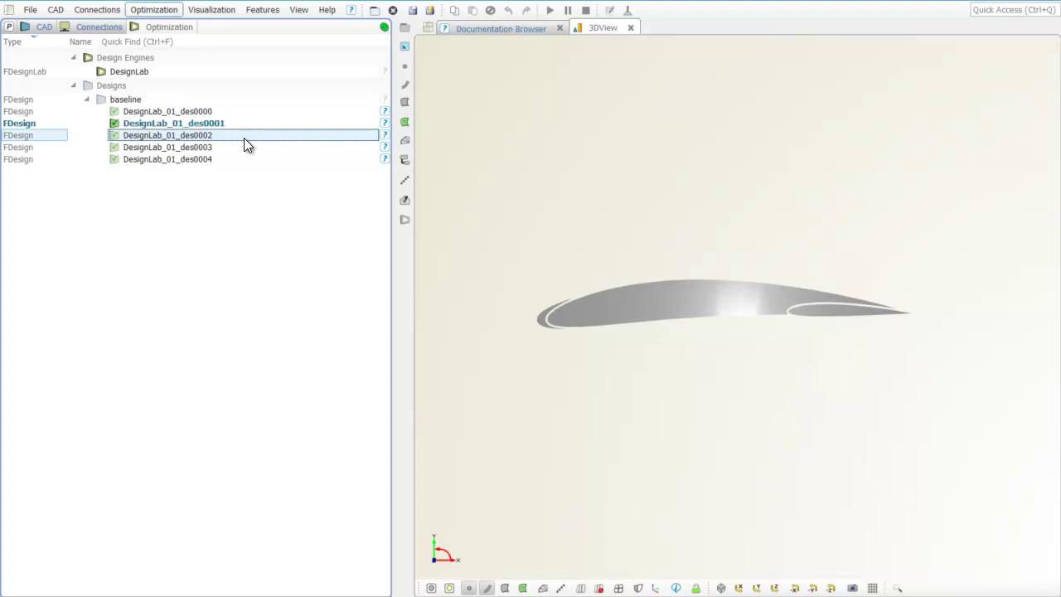
pyautogui.click(243, 148)
pyautogui.click(243, 149)
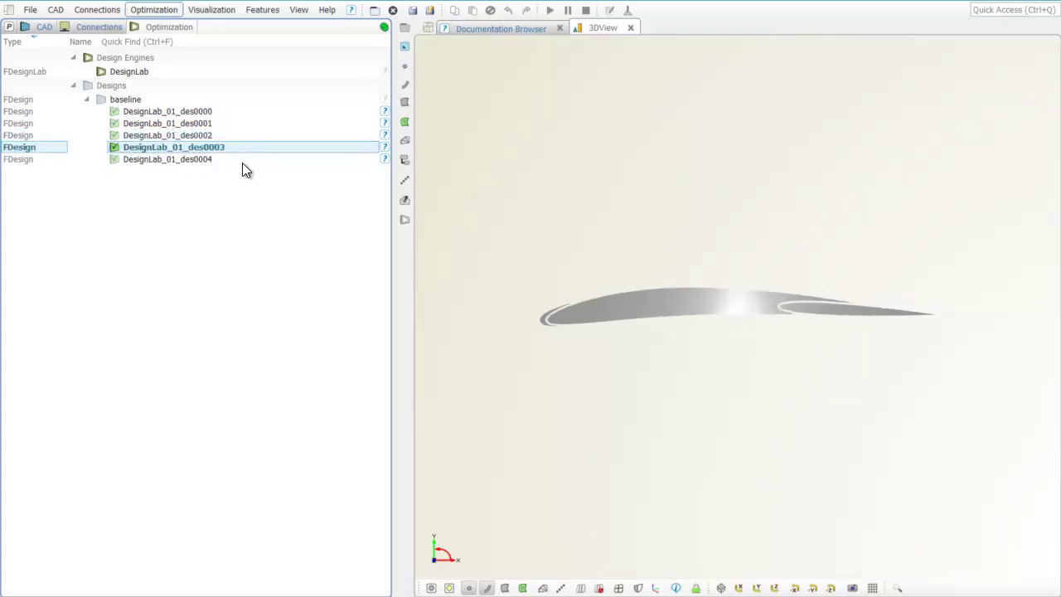
pyautogui.click(241, 161)
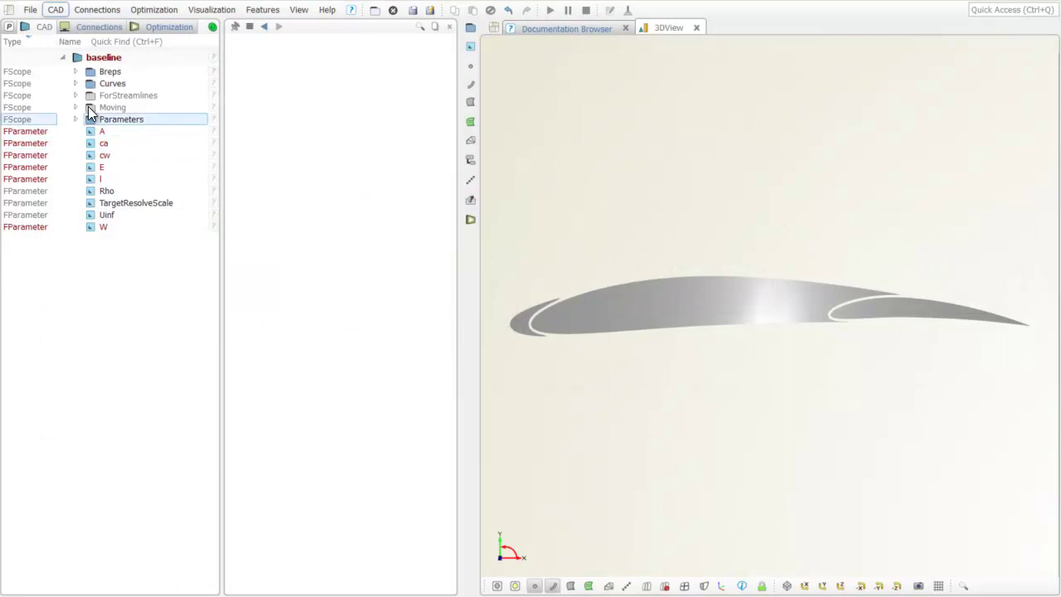
# Select BrepAirfoil under Breps and save it as airfoil through STL (OpenFOAM) export.
pyautogui.click(75, 71)
pyautogui.click(120, 84)
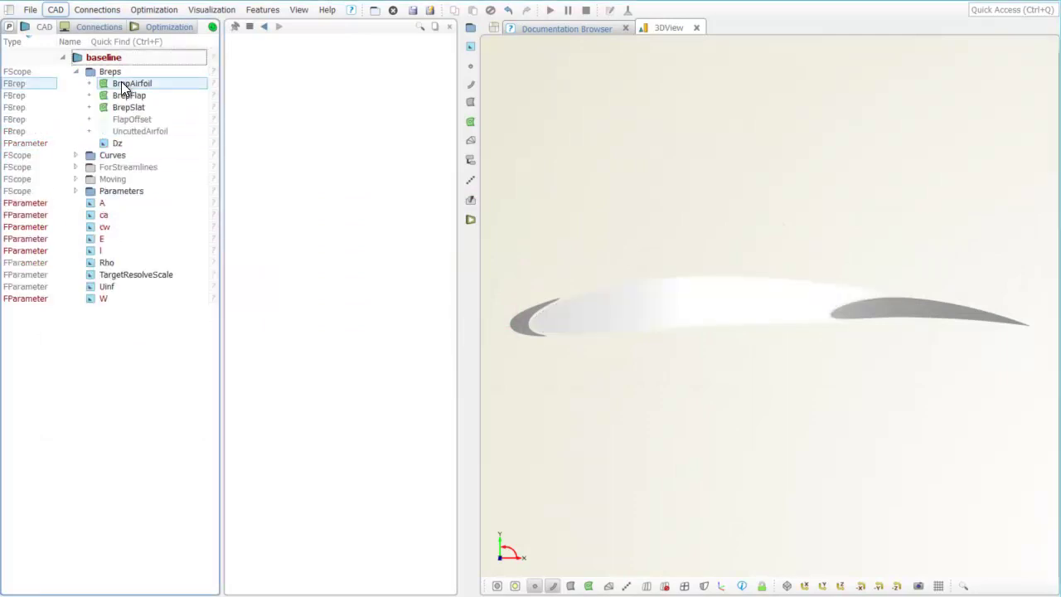
pyautogui.click(121, 84)
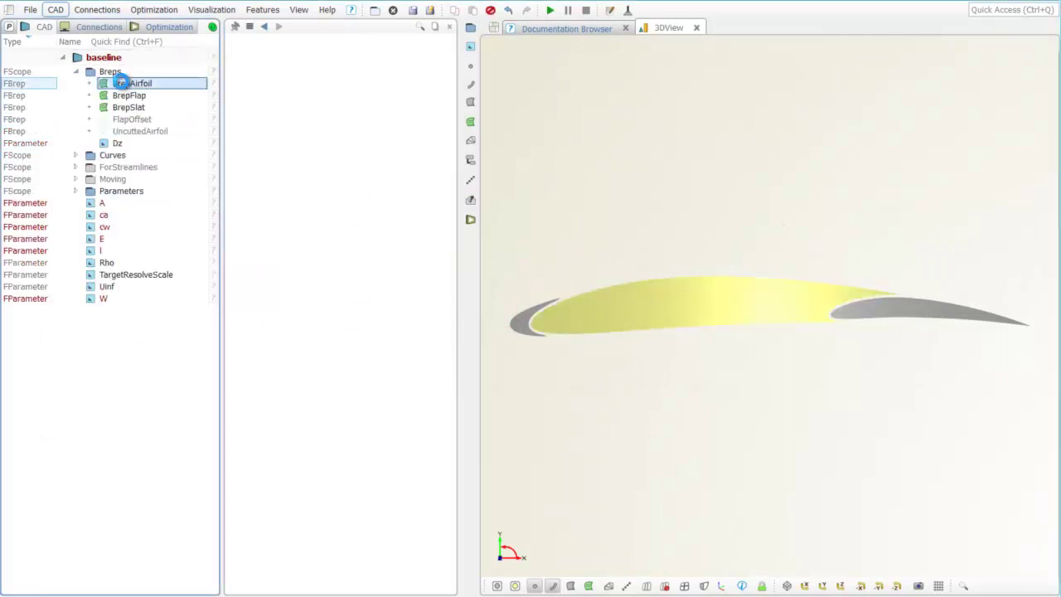
pyautogui.click(30, 9)
pyautogui.moveTo(201, 225)
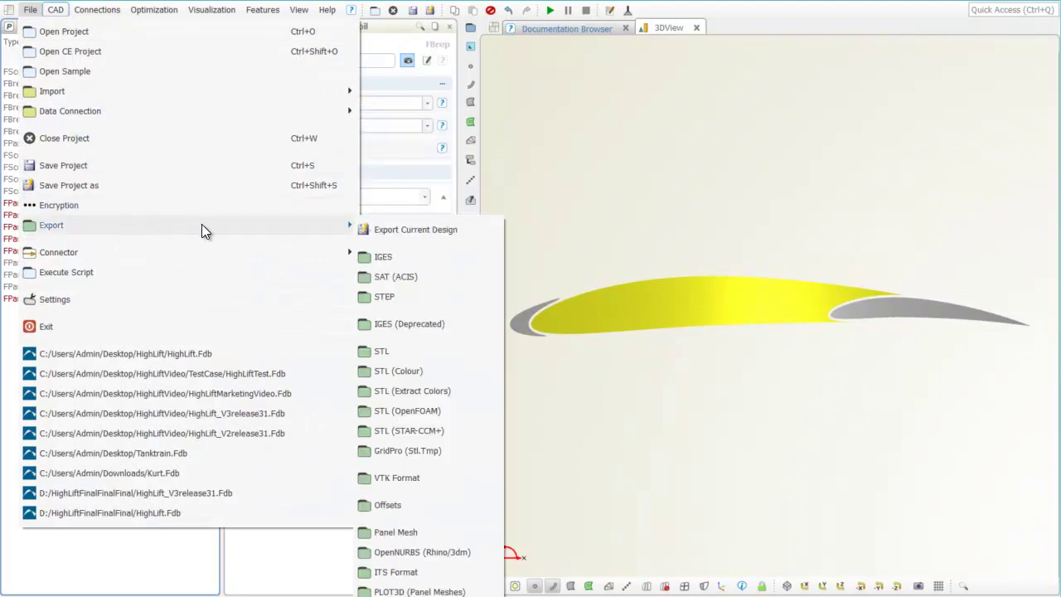
pyautogui.click(400, 411)
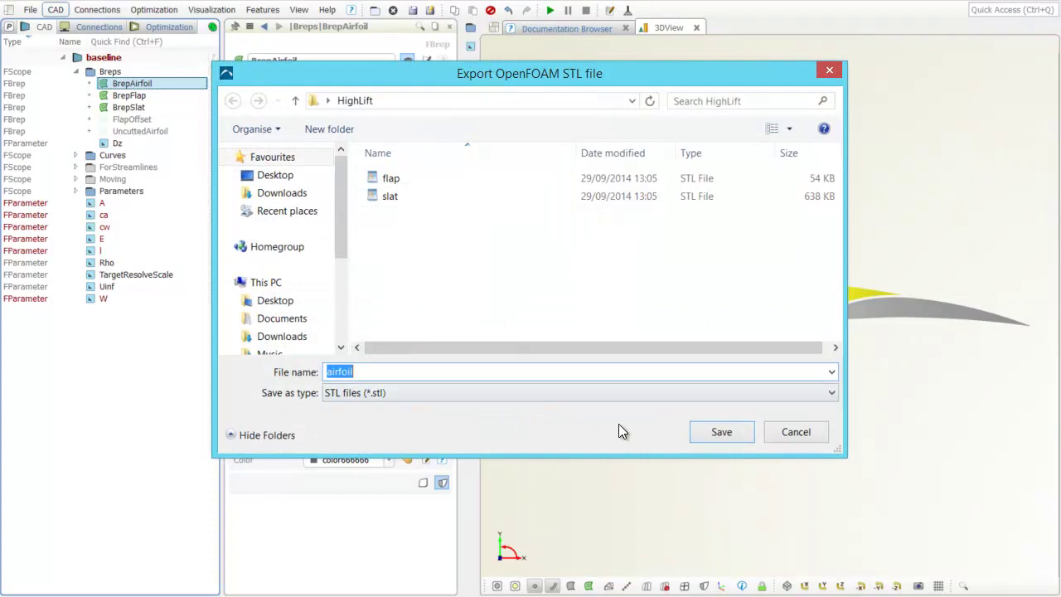
pyautogui.click(717, 444)
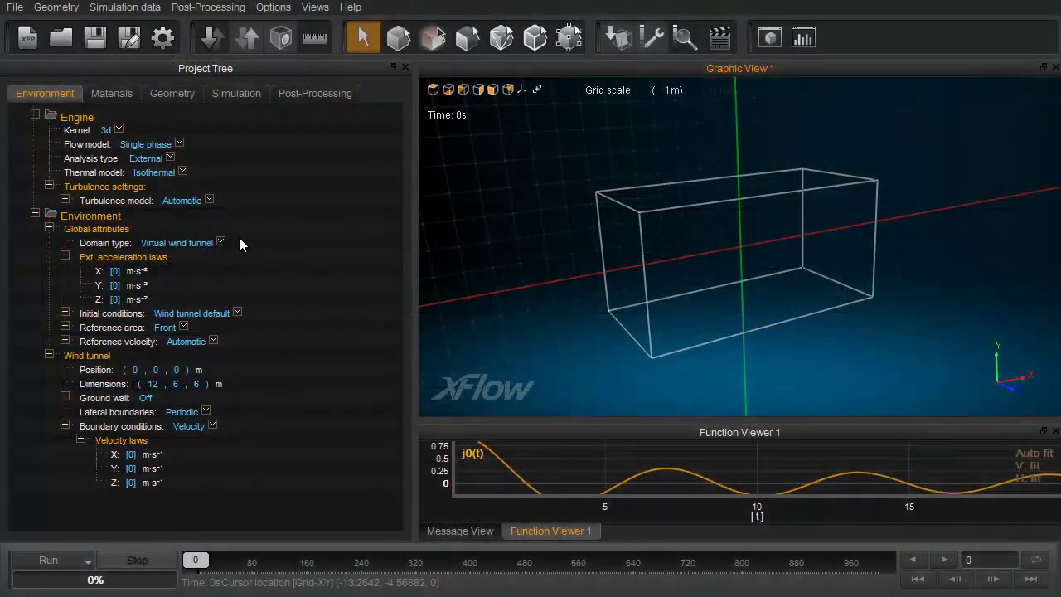
# Import the airfoil, flap and slat STL files as geometries and view the wing from the side.
pyautogui.click(171, 92)
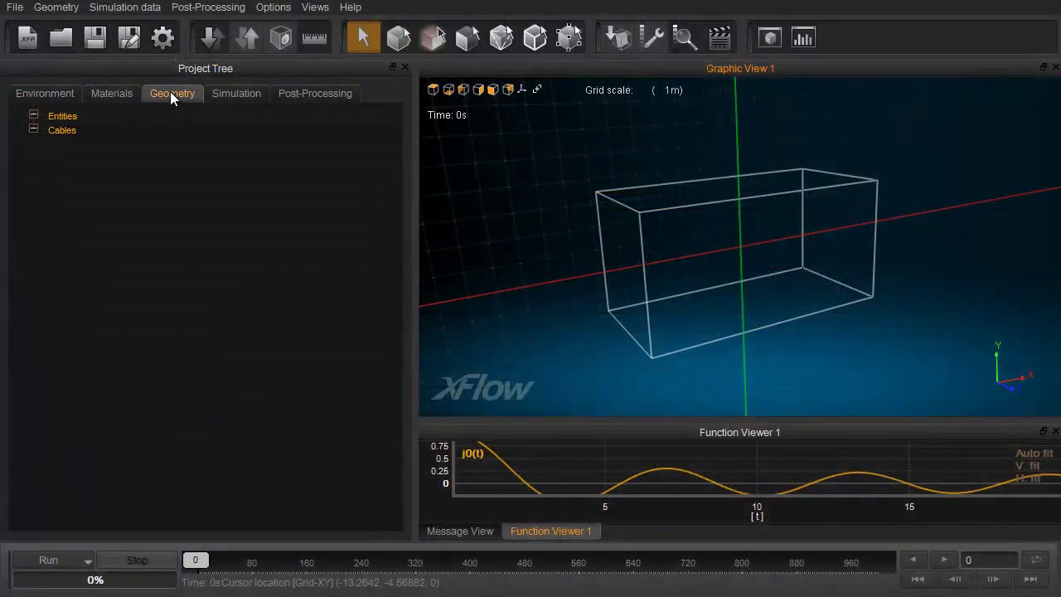
pyautogui.click(51, 8)
pyautogui.click(50, 43)
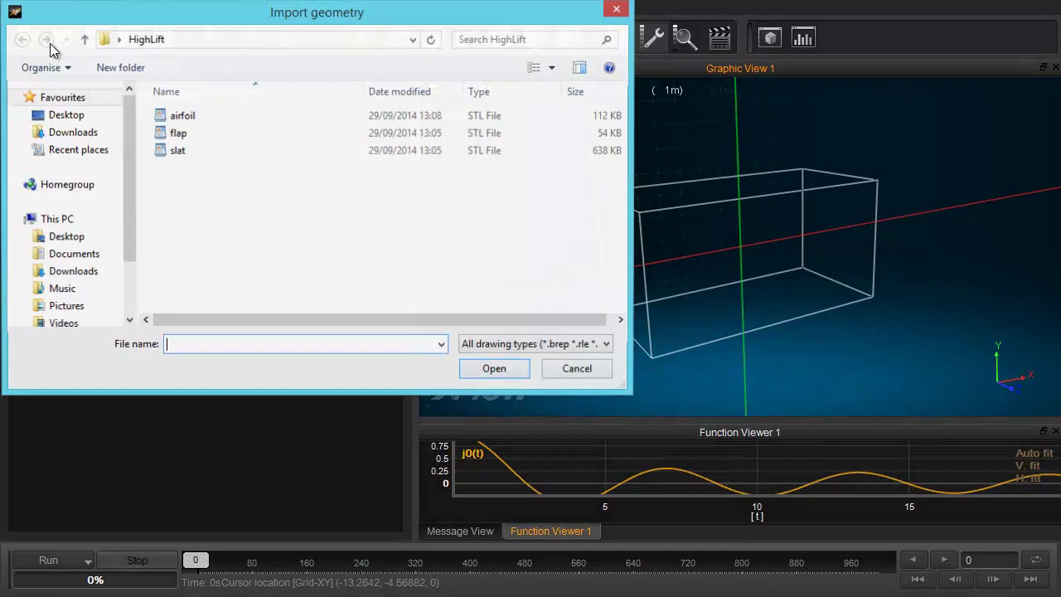
pyautogui.click(176, 116)
pyautogui.keyDown('shift'); pyautogui.click(193, 152); pyautogui.keyUp('shift')
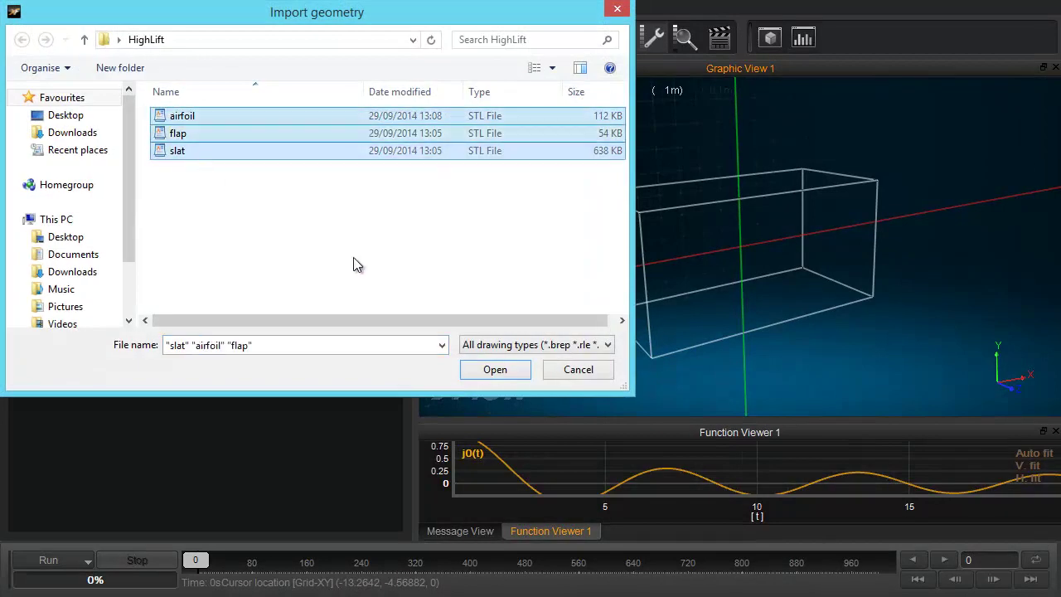
pyautogui.click(495, 369)
pyautogui.click(495, 356)
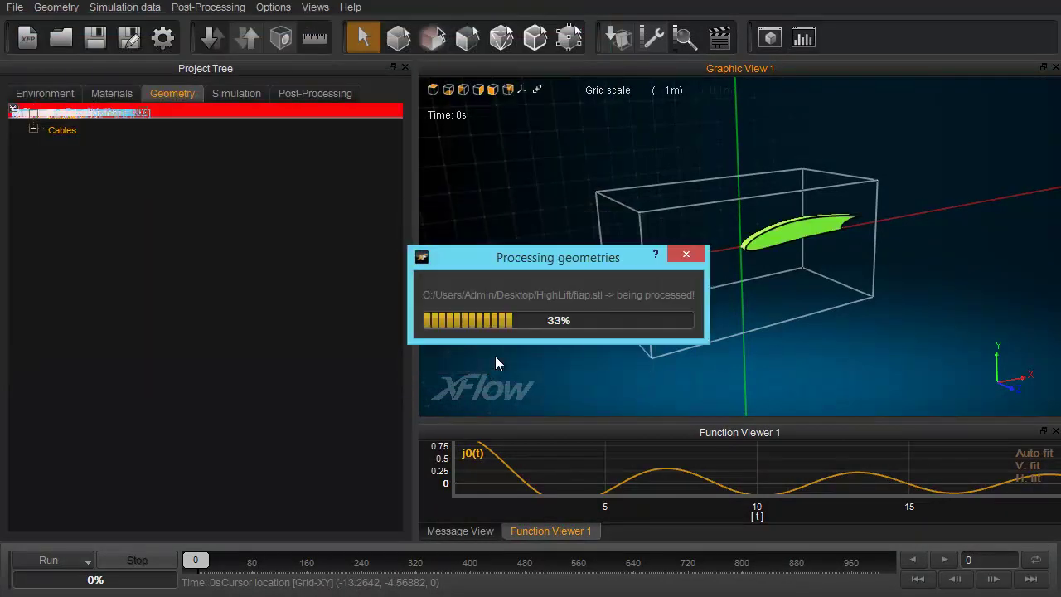
pyautogui.moveTo(576, 353); pyautogui.dragTo(615, 256)
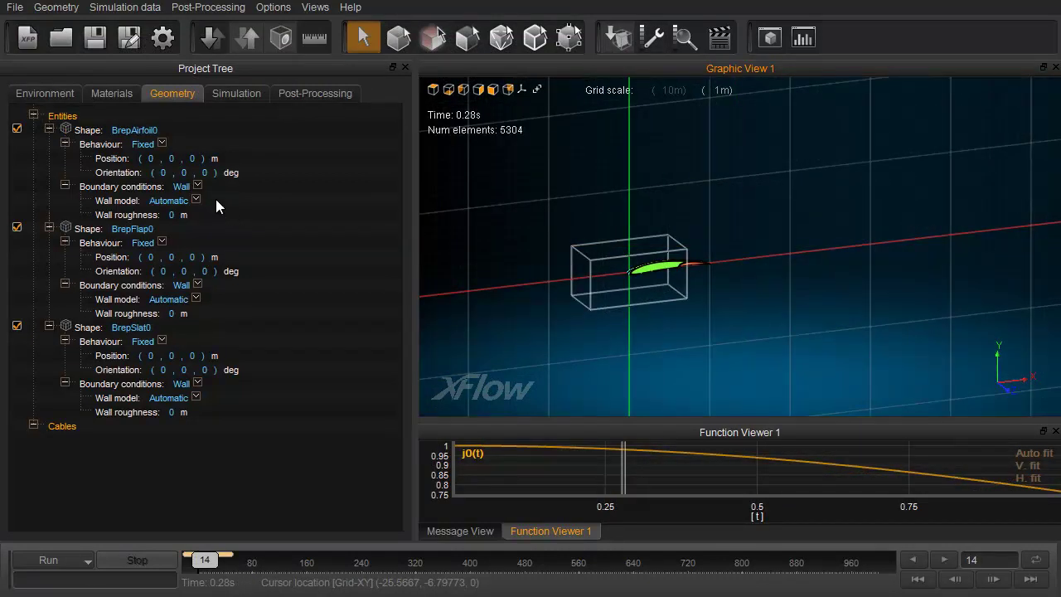
# Set the 2d kernel, tunnel dimensions 60×15, position X 15 and X inflow velocity 250.
pyautogui.click(76, 90)
pyautogui.click(110, 130)
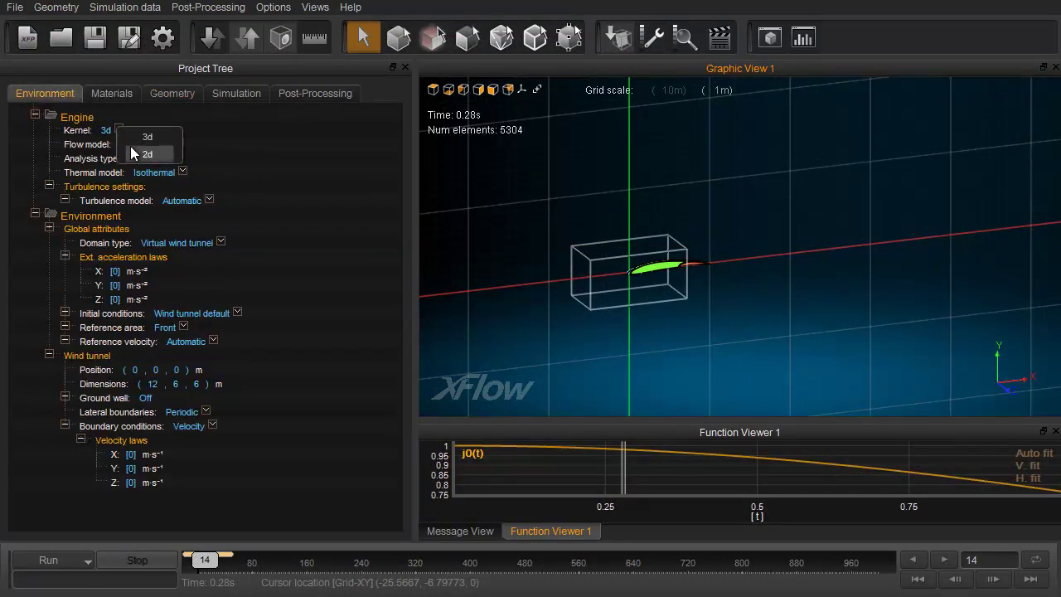
pyautogui.click(130, 146)
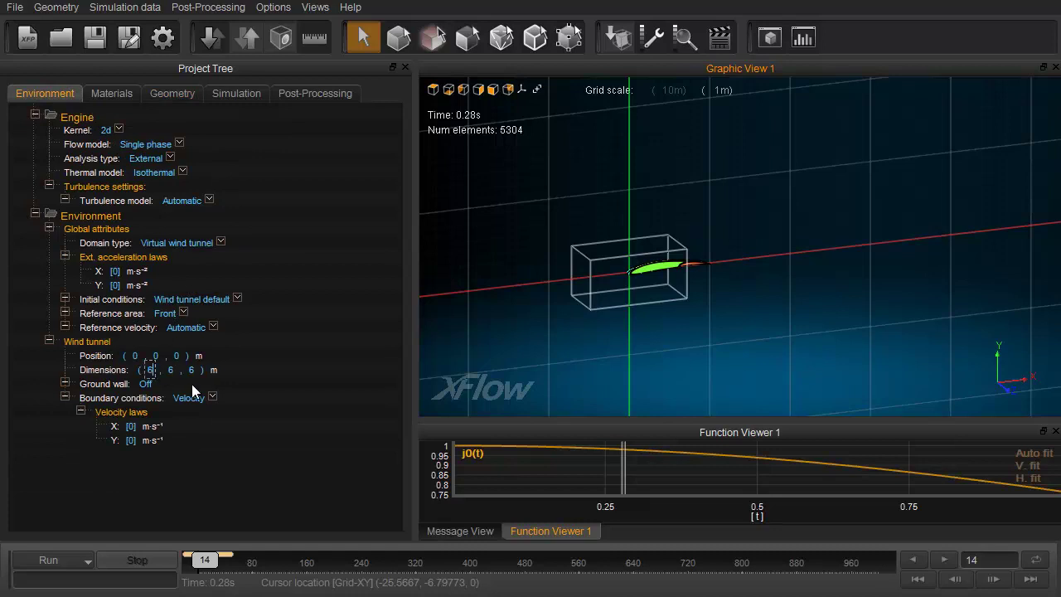
pyautogui.write('0')
pyautogui.click(176, 370)
pyautogui.write('15')
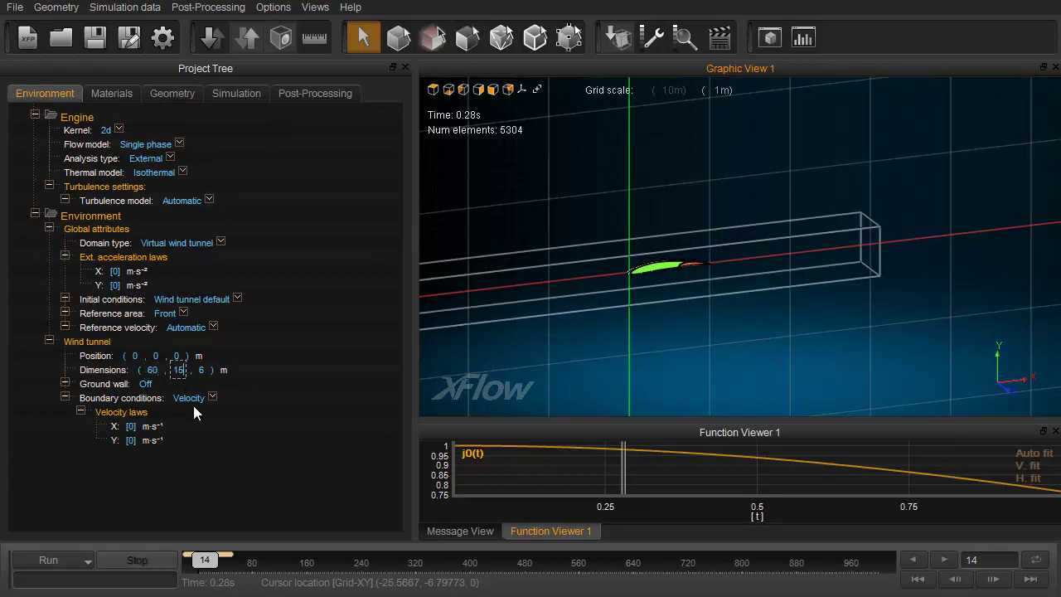
pyautogui.click(135, 355)
pyautogui.write('15')
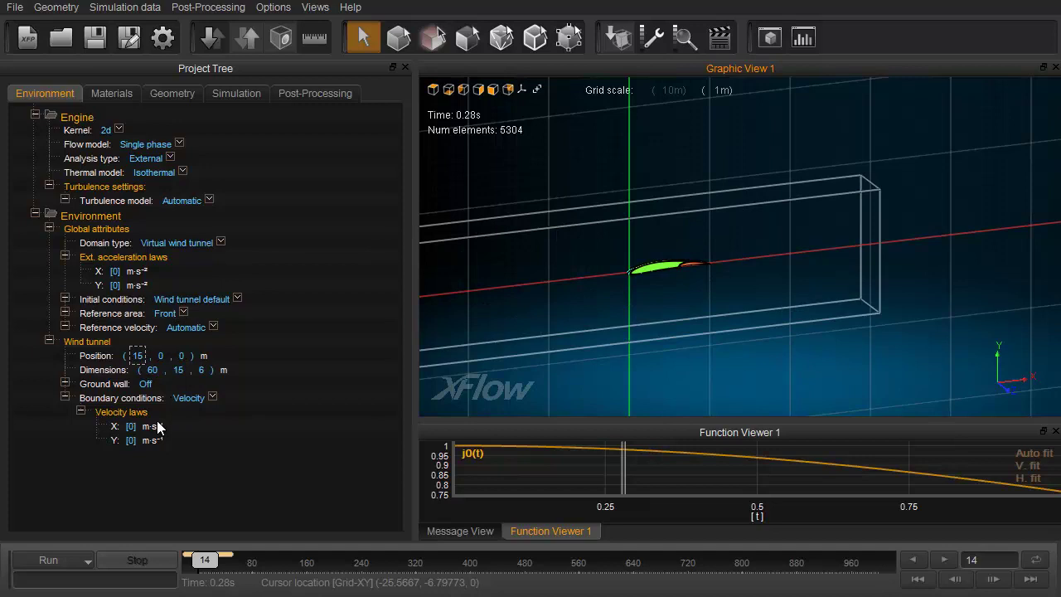
pyautogui.click(131, 426)
pyautogui.write('250')
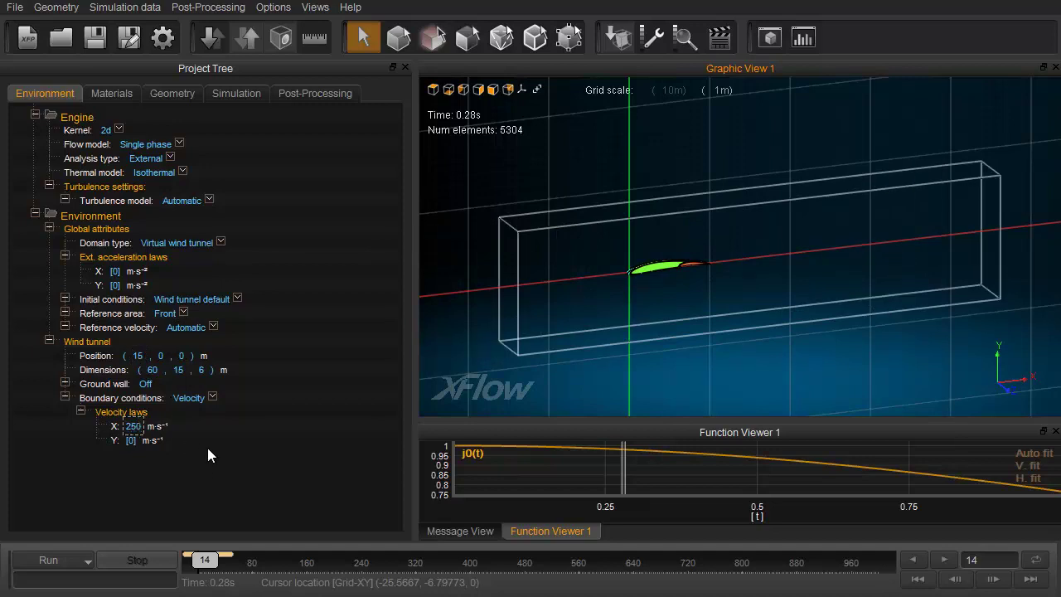
# Refine the mesh near static walls and start the computation.
pyautogui.click(218, 96)
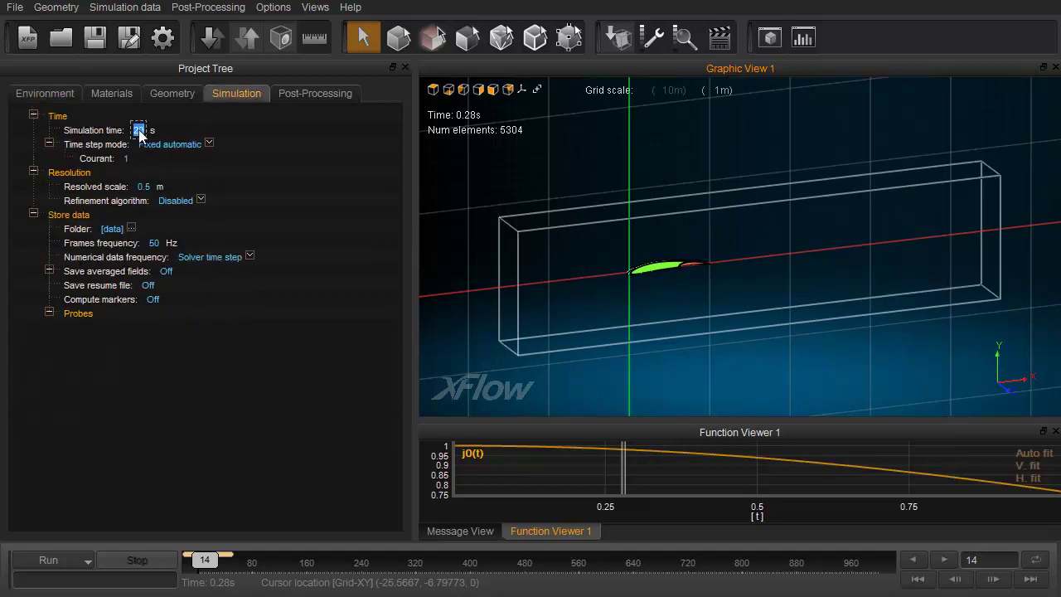
pyautogui.click(204, 201)
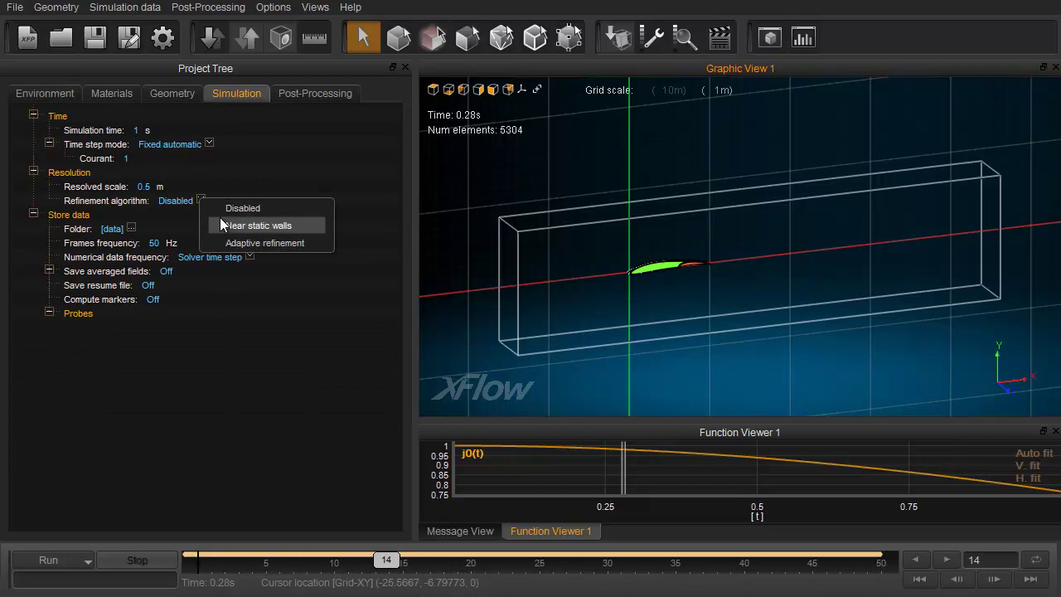
pyautogui.click(220, 221)
pyautogui.click(98, 558)
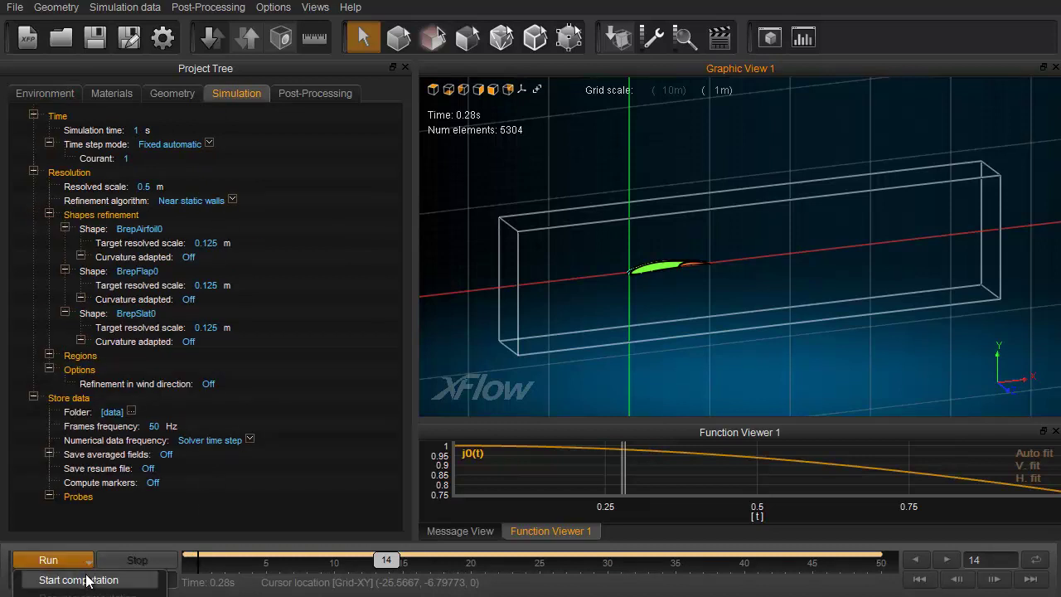
pyautogui.click(100, 579)
pyautogui.click(637, 396)
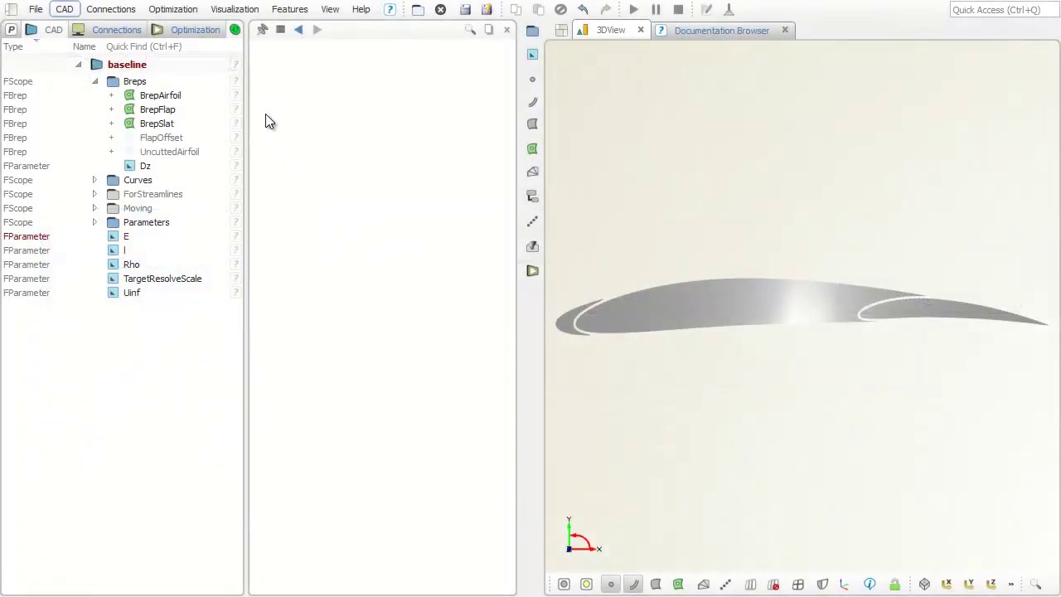
# Create a Software Connector with BrepAirfoil and BrepFlap as input geometries.
pyautogui.click(126, 10)
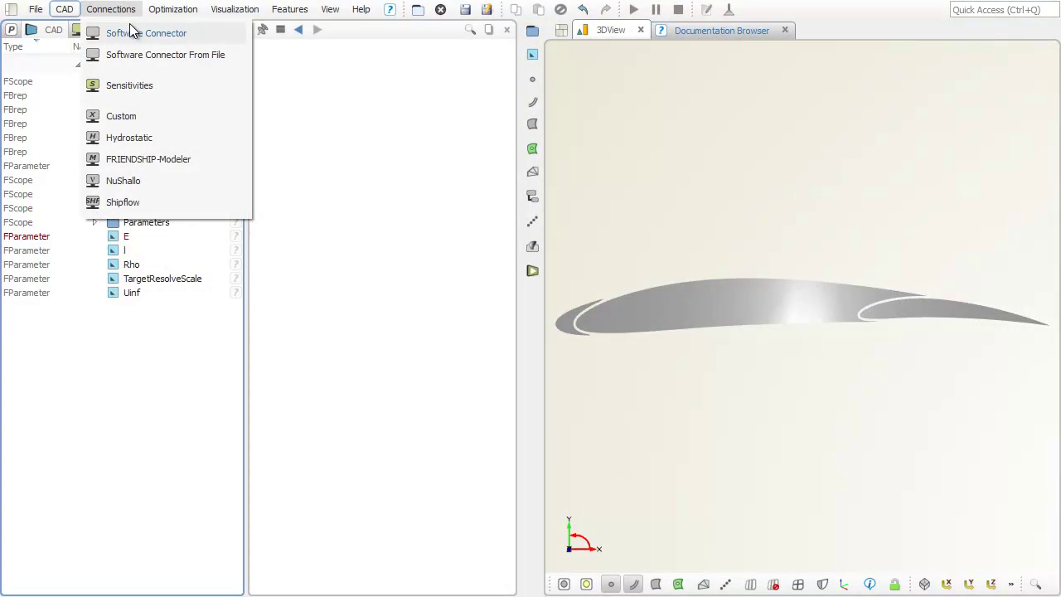
pyautogui.click(133, 33)
pyautogui.moveTo(151, 95); pyautogui.dragTo(658, 151)
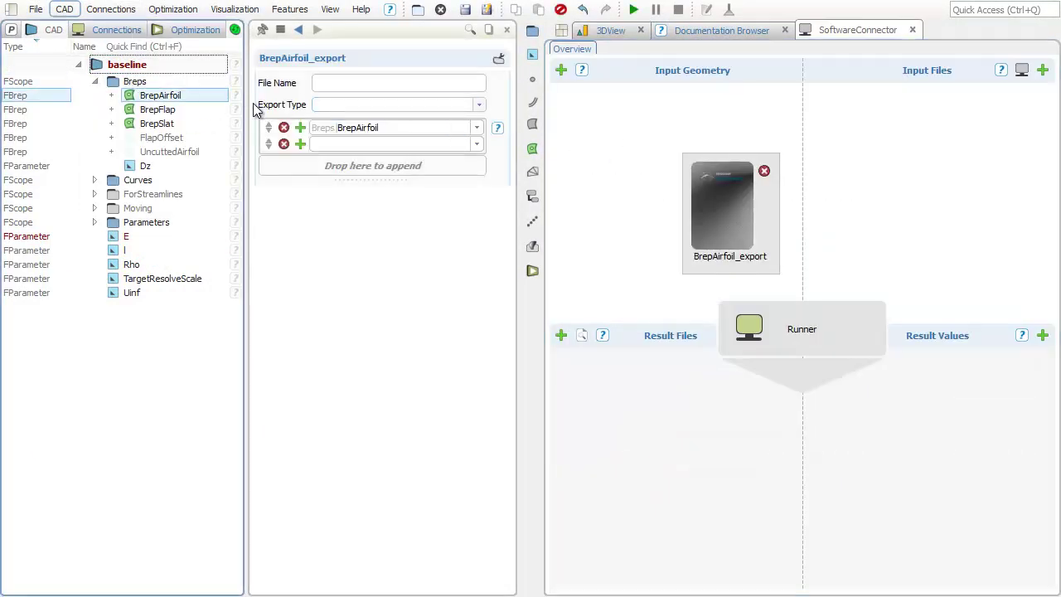
pyautogui.moveTo(213, 108); pyautogui.dragTo(583, 166)
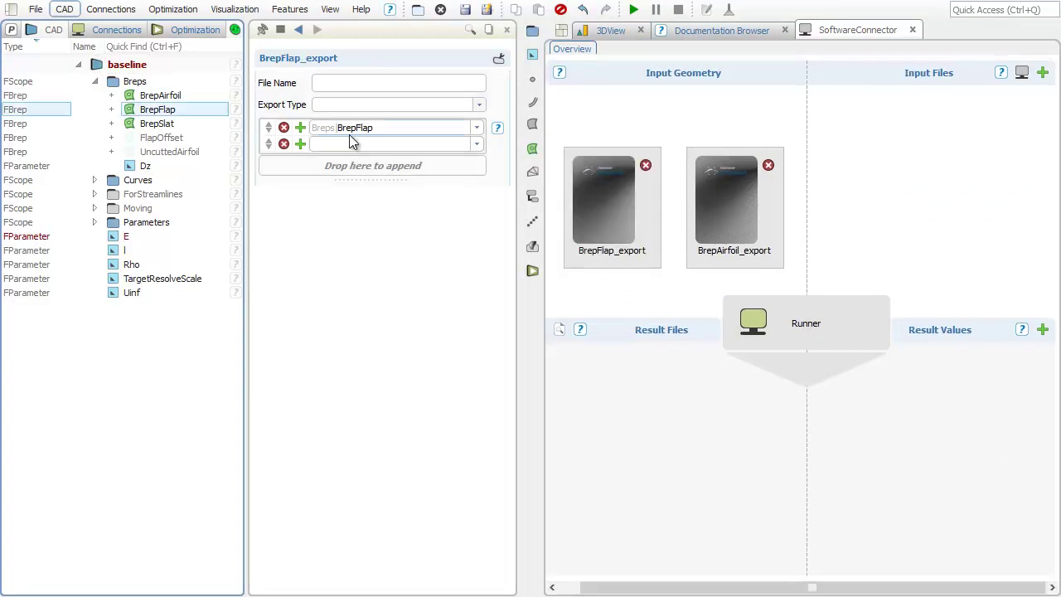
# Add BrepSlat as an input geometry exported as slat.stl in STL format.
pyautogui.moveTo(197, 126); pyautogui.dragTo(602, 115)
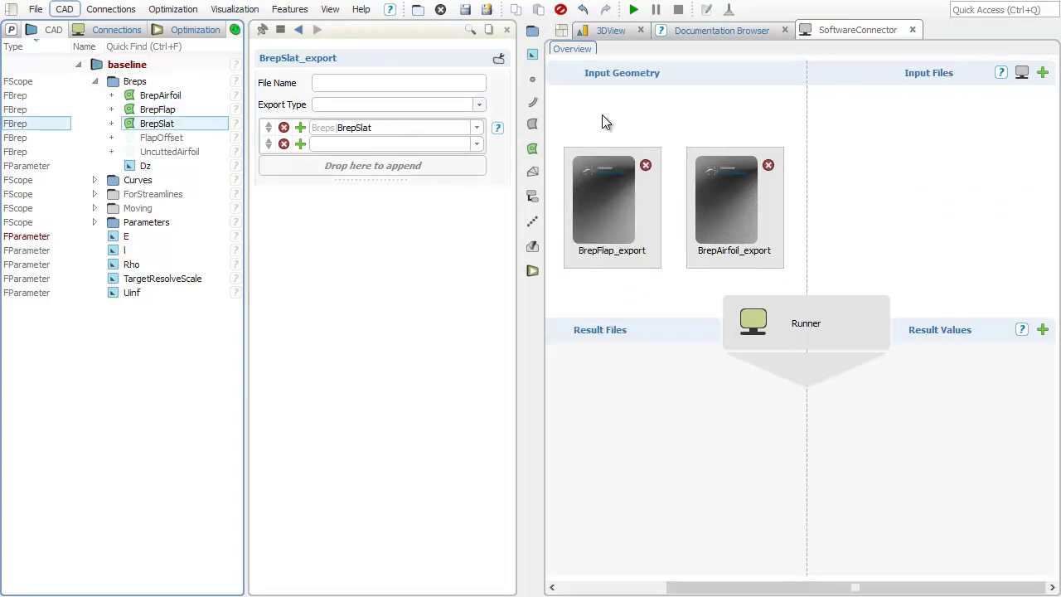
pyautogui.click(457, 84)
pyautogui.write('s')
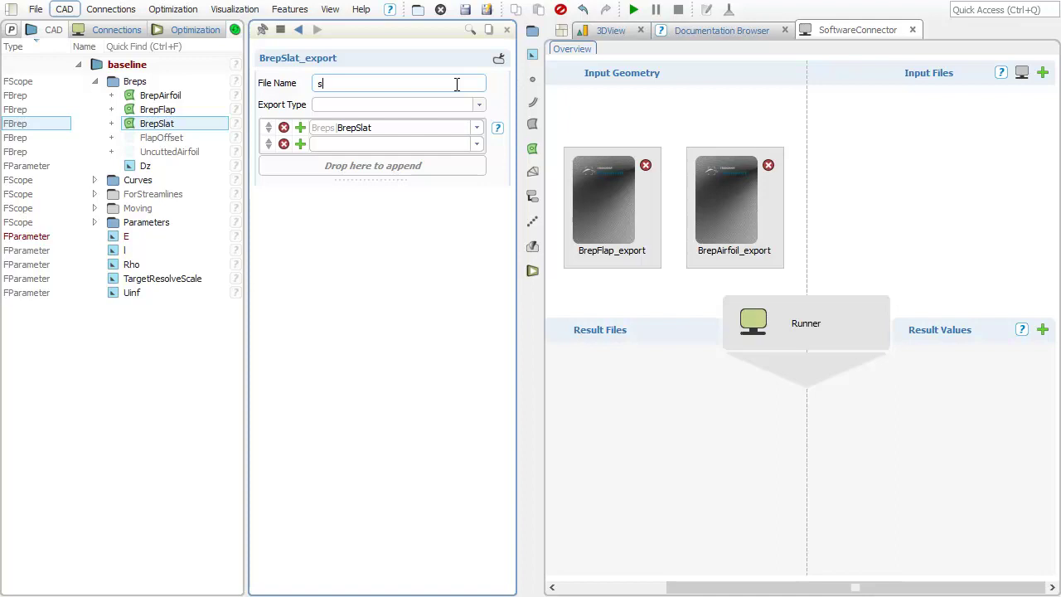
pyautogui.write('lat.stl')
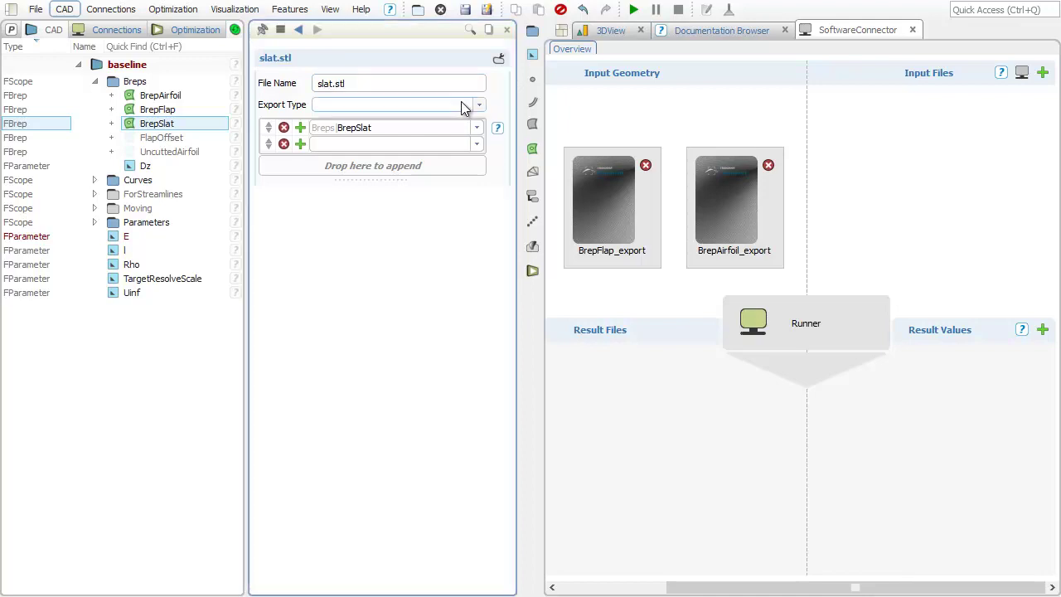
pyautogui.click(461, 103)
pyautogui.click(400, 214)
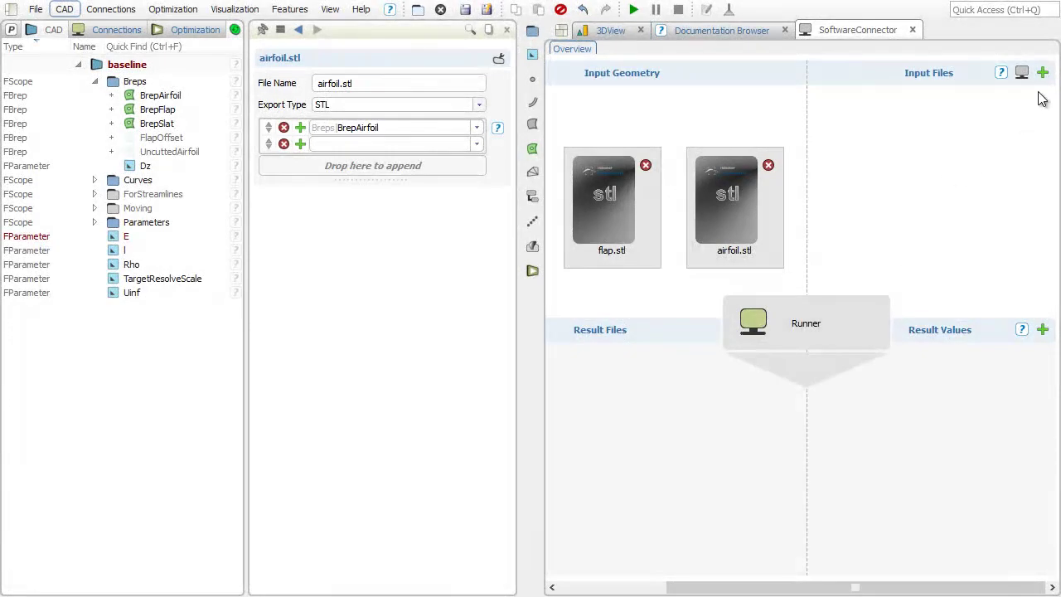
# Add HighLift.xfp as an input file.
pyautogui.click(1043, 73)
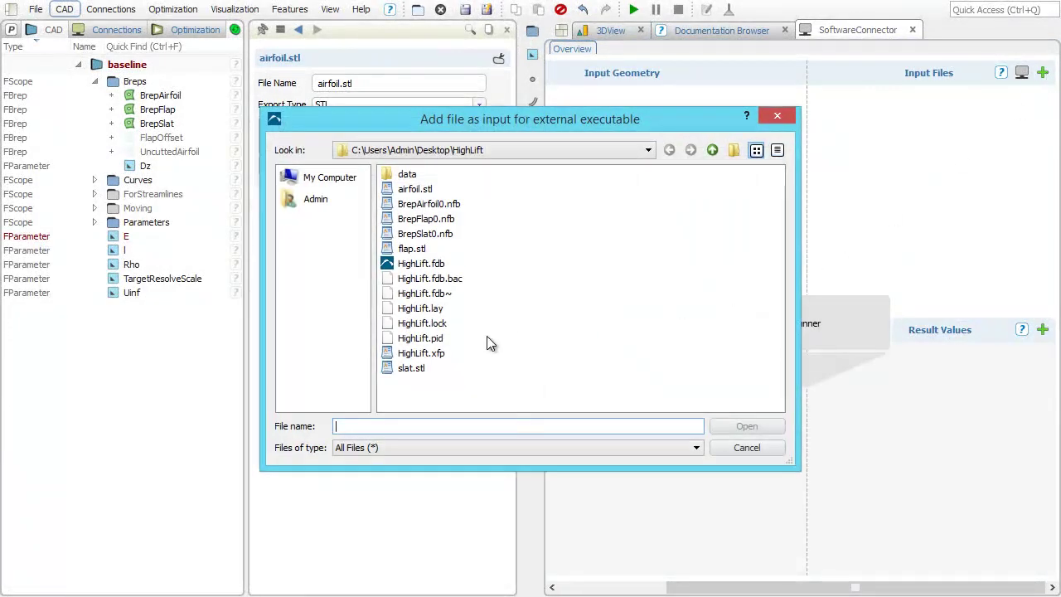
pyautogui.click(431, 354)
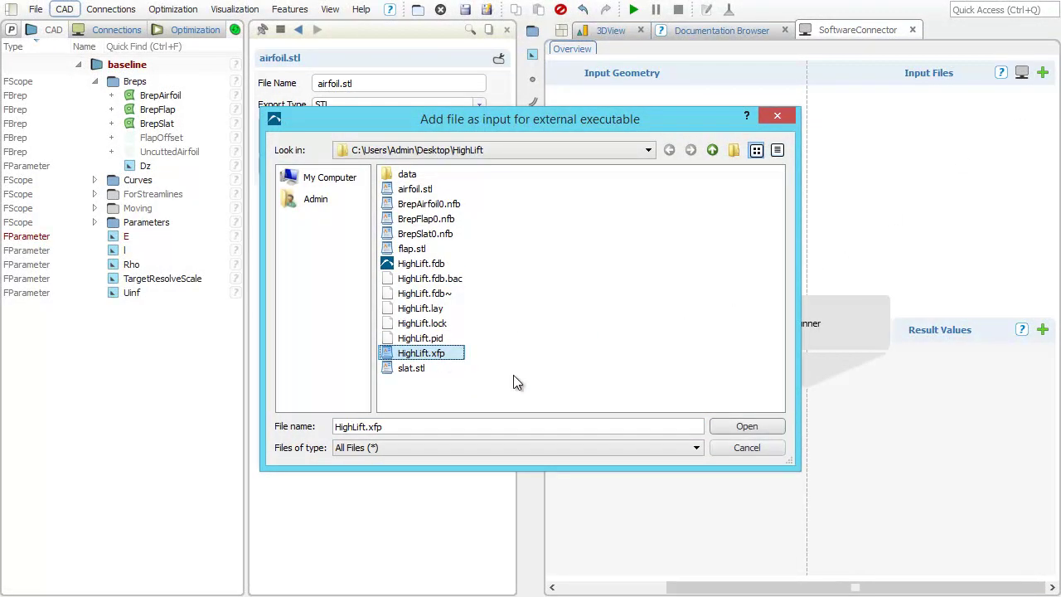
pyautogui.click(734, 430)
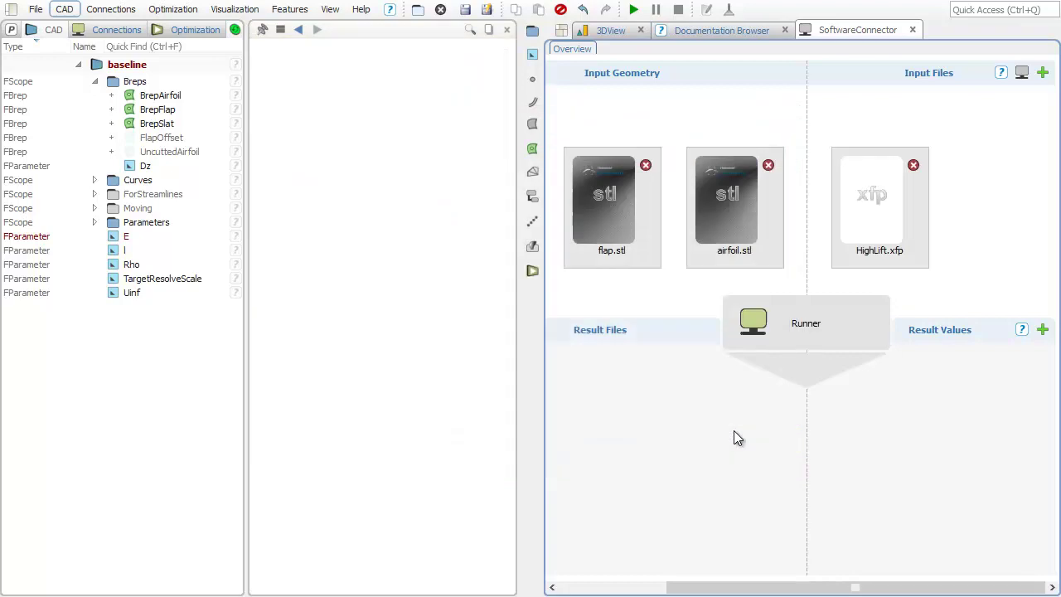
# In the HighLift.xfp template, replace BrepAirfoil0.nfb with the exported airfoil.stl.
pyautogui.doubleClick(886, 215)
pyautogui.scroll(-10, 886, 206)
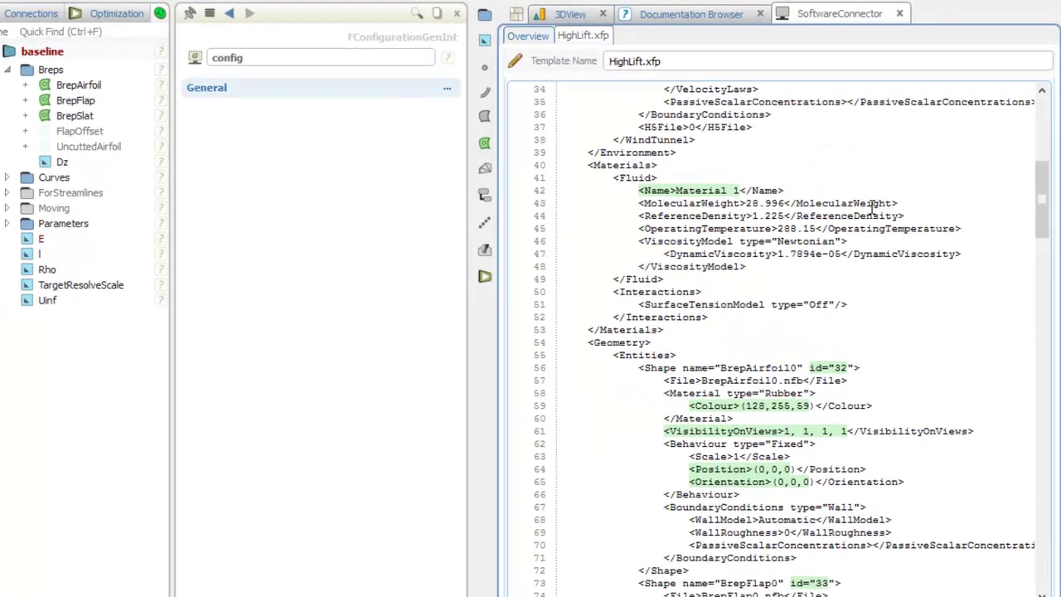
pyautogui.scroll(-5, 873, 207)
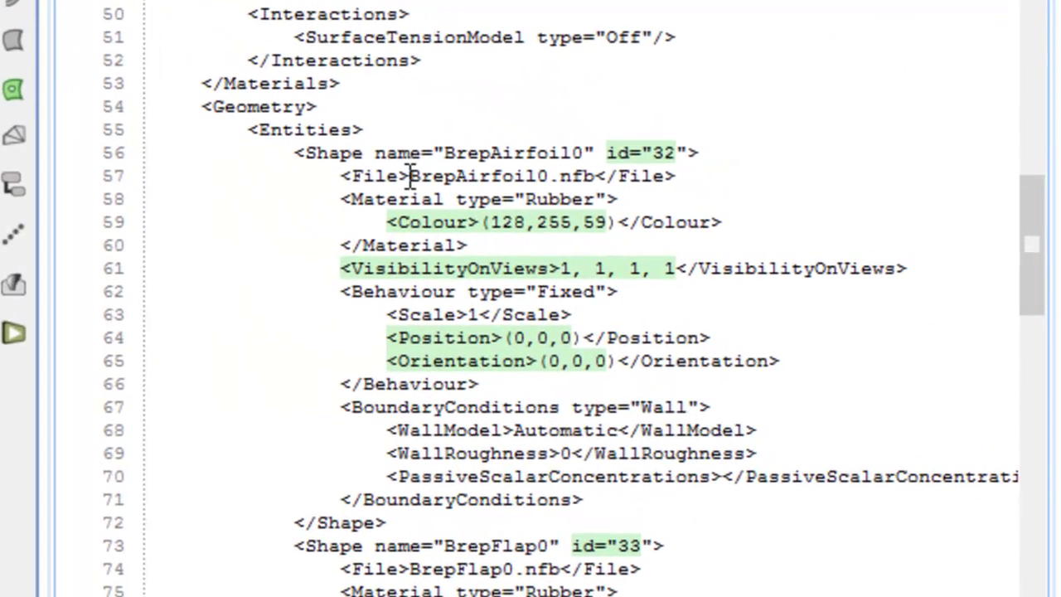
pyautogui.moveTo(411, 176); pyautogui.dragTo(598, 181)
pyautogui.rightClick(581, 184)
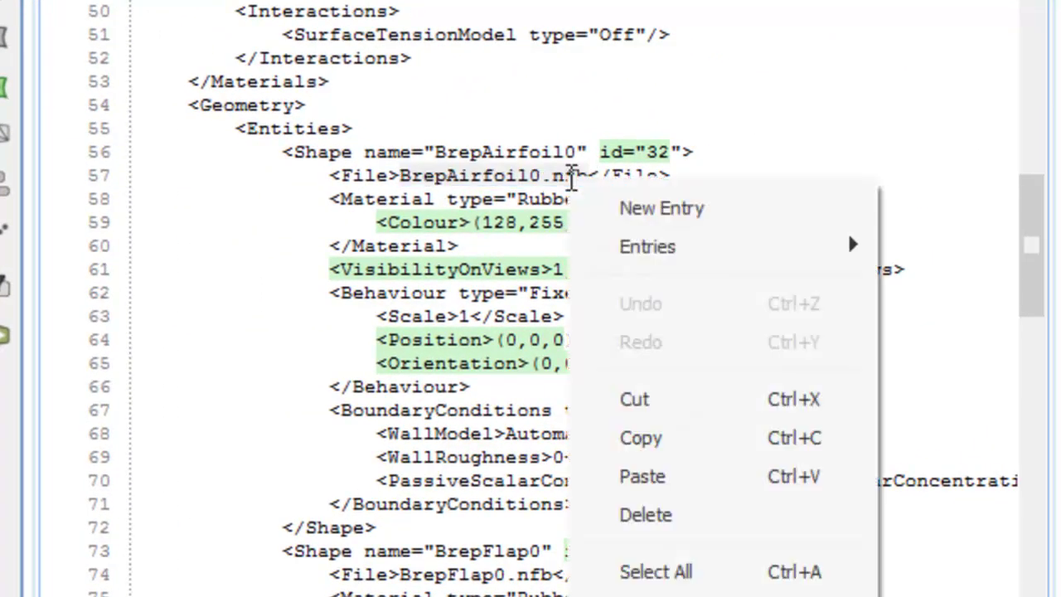
pyautogui.moveTo(680, 255)
pyautogui.moveTo(903, 258)
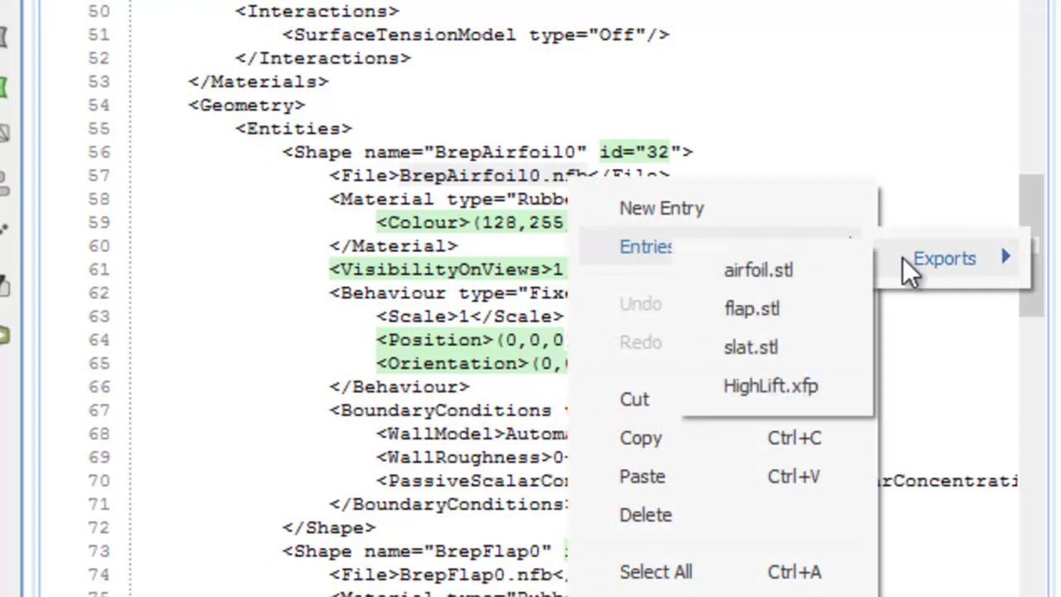
pyautogui.click(836, 273)
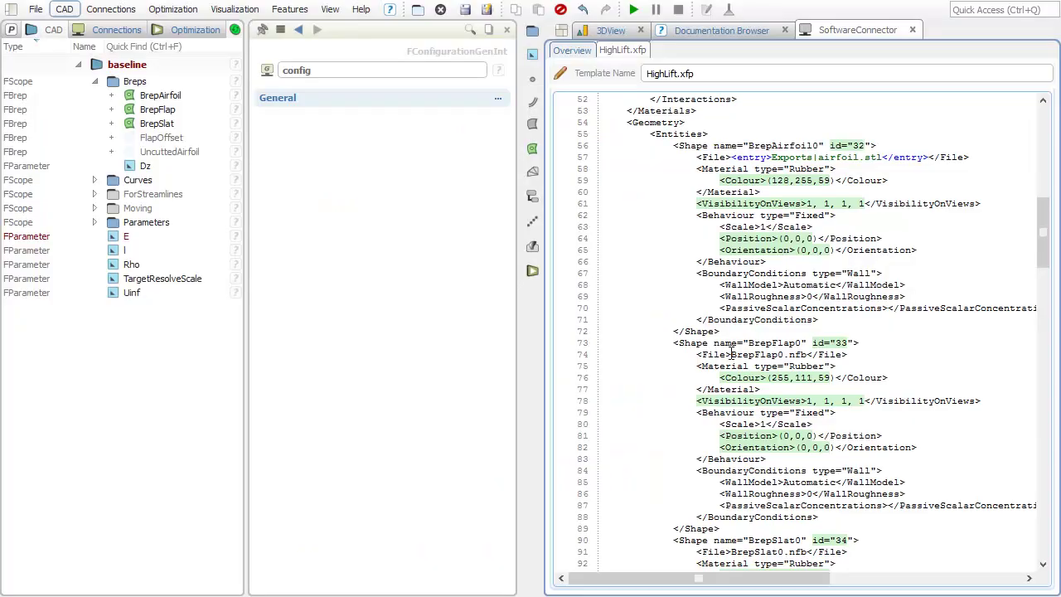
# Replace the flap and slat file names with the exported flap.stl and slat.stl.
pyautogui.moveTo(400, 575); pyautogui.dragTo(554, 574)
pyautogui.rightClick(809, 358)
pyautogui.moveTo(942, 130)
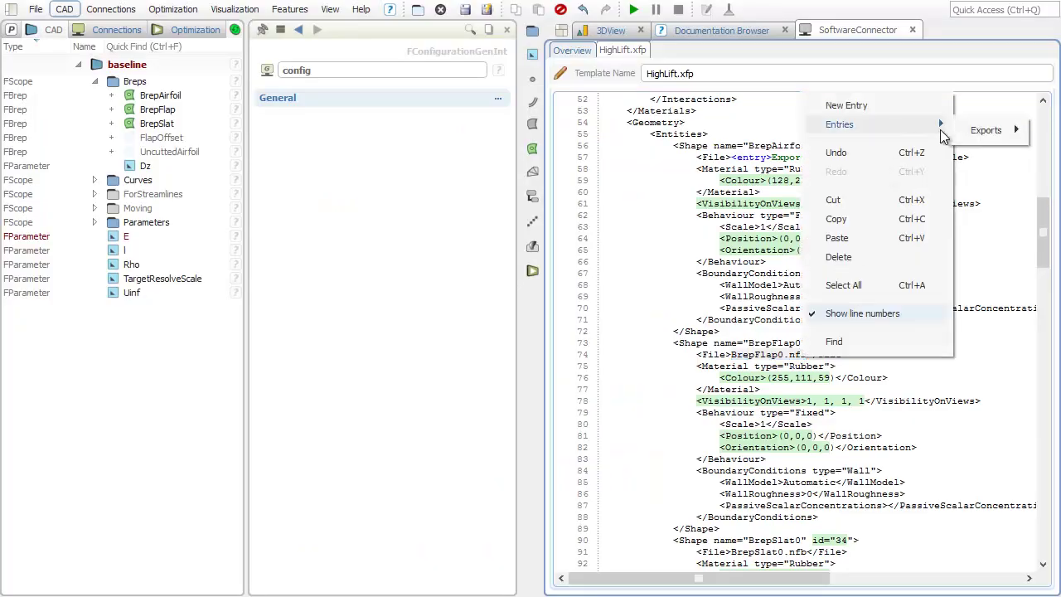
pyautogui.click(931, 156)
pyautogui.scroll(-1, 842, 290)
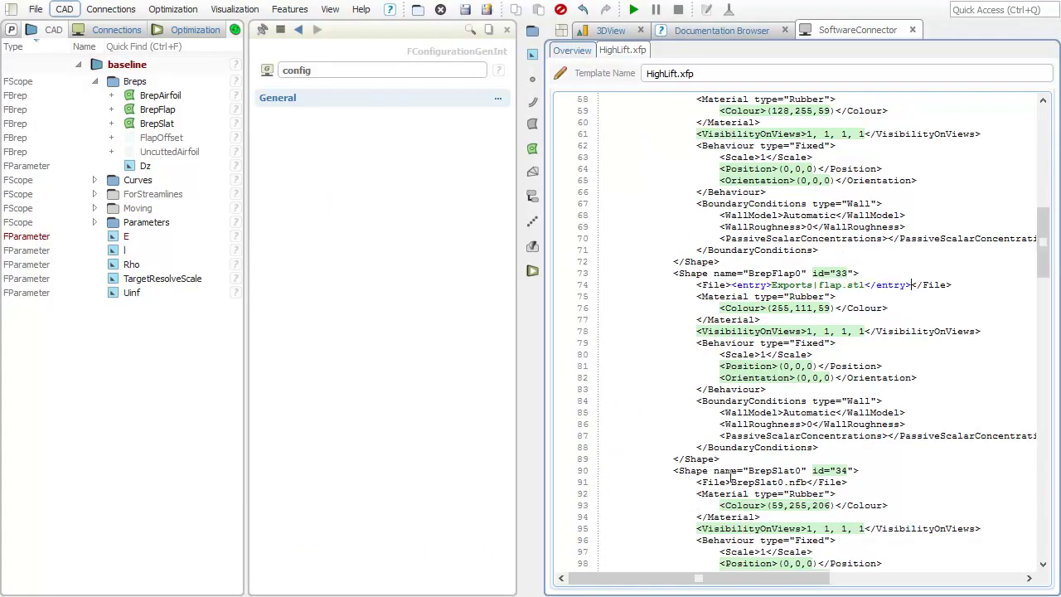
pyautogui.moveTo(731, 482); pyautogui.dragTo(802, 482)
pyautogui.rightClick(808, 480)
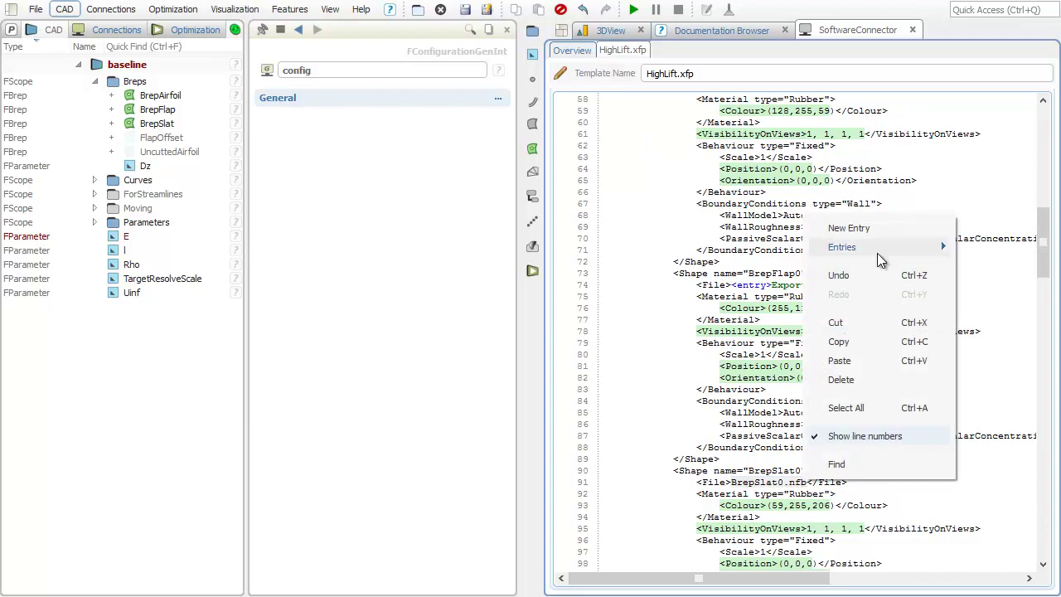
pyautogui.moveTo(878, 251)
pyautogui.moveTo(979, 253)
pyautogui.click(908, 298)
# Turn the ReferenceDensity value 1.225 into a new parameter entry.
pyautogui.scroll(9, 786, 255)
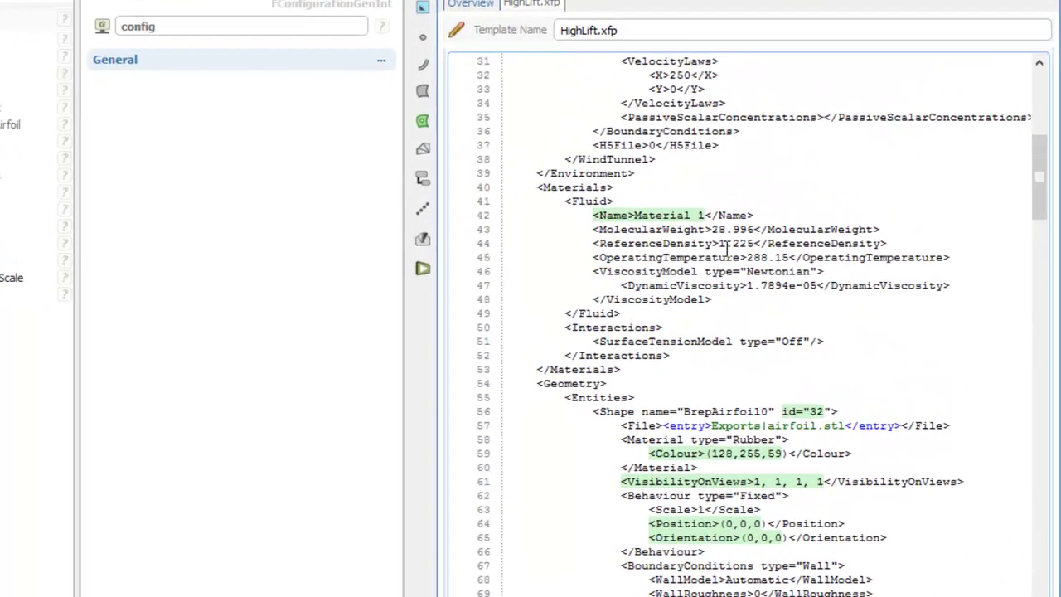
pyautogui.moveTo(720, 243); pyautogui.dragTo(747, 244)
pyautogui.rightClick(604, 229)
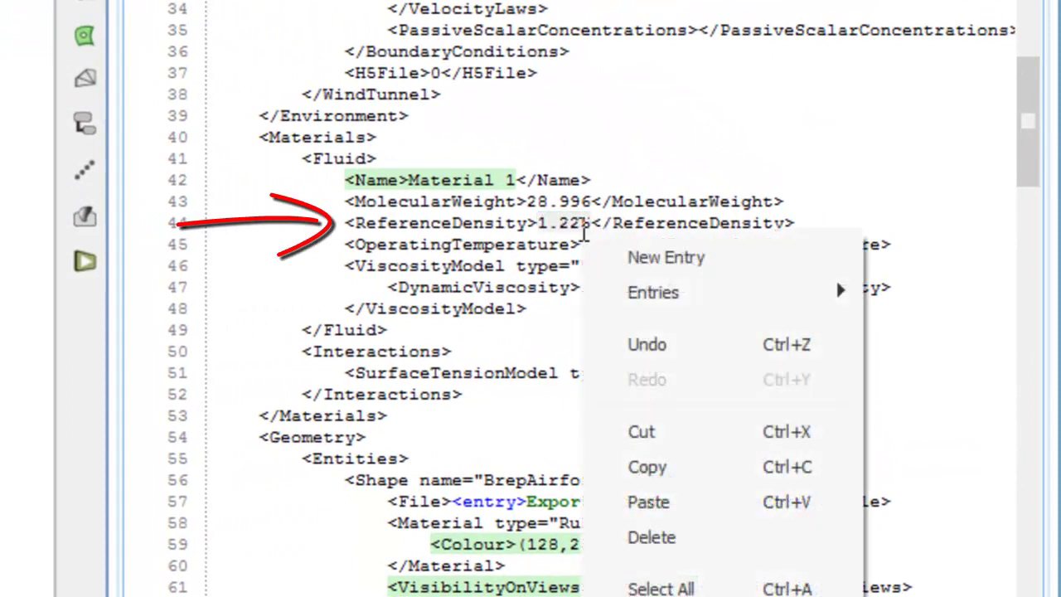
pyautogui.click(670, 275)
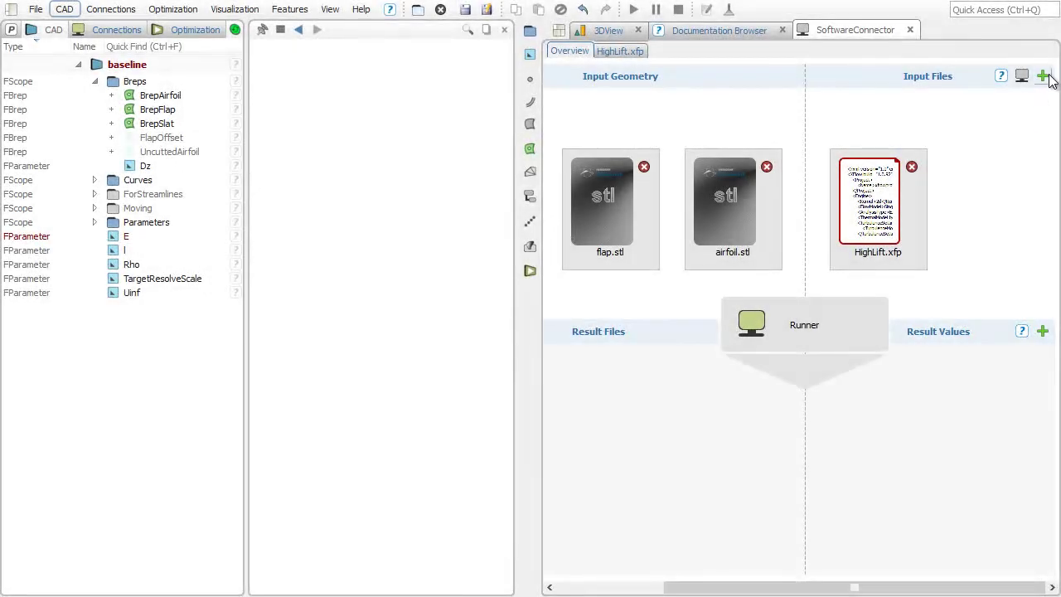
# Add allrunBatch.bat as an input file and open its template.
pyautogui.click(1043, 75)
pyautogui.click(448, 206)
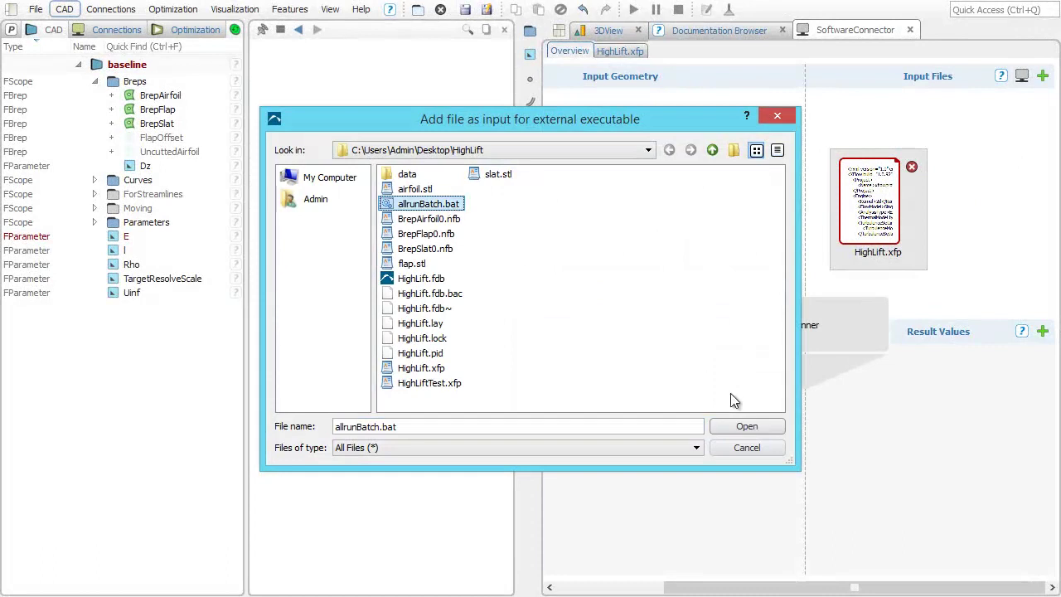
pyautogui.click(747, 427)
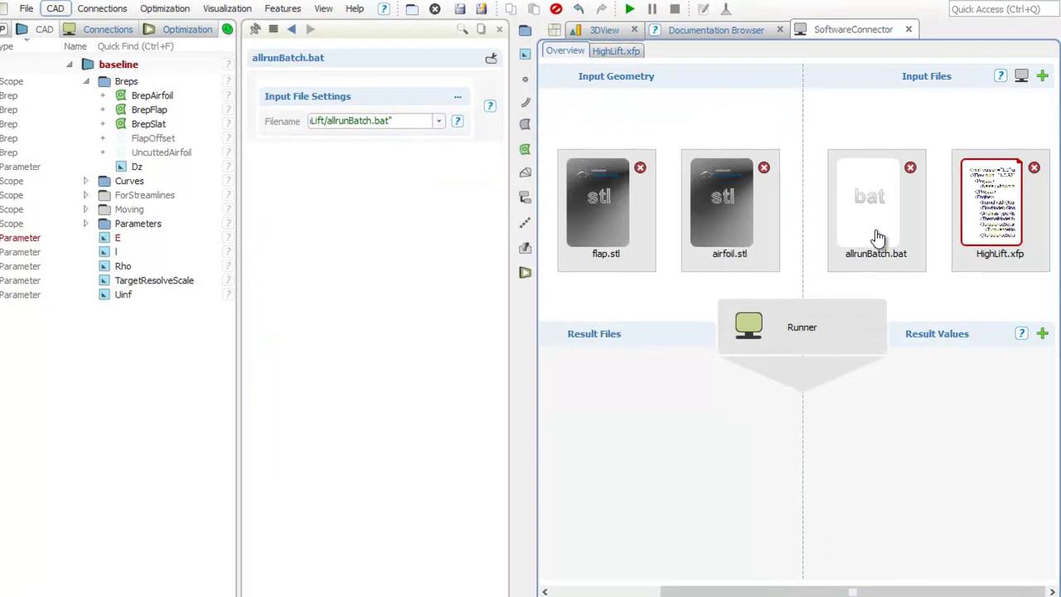
pyautogui.doubleClick(878, 237)
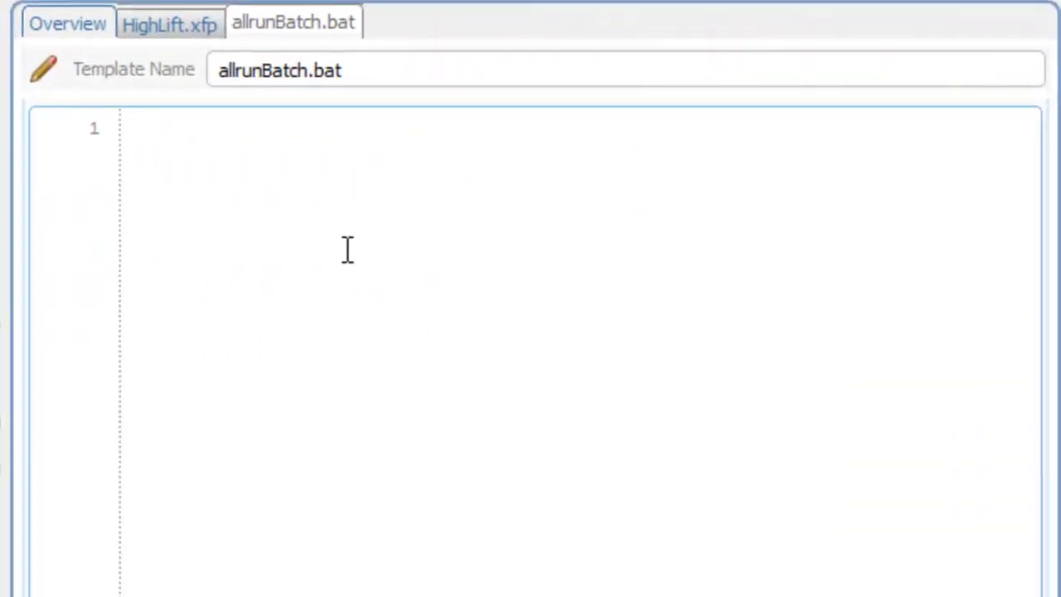
# Write the XFlow call 'HighLift.xfp -genbinaries -maxcpu=4' followed by 'cd data'.
pyautogui.write('"C:\\Program Files\\Next Limit\\XFlow_2014\\XFlow.exe"')
pyautogui.write('HighLift.xfp')
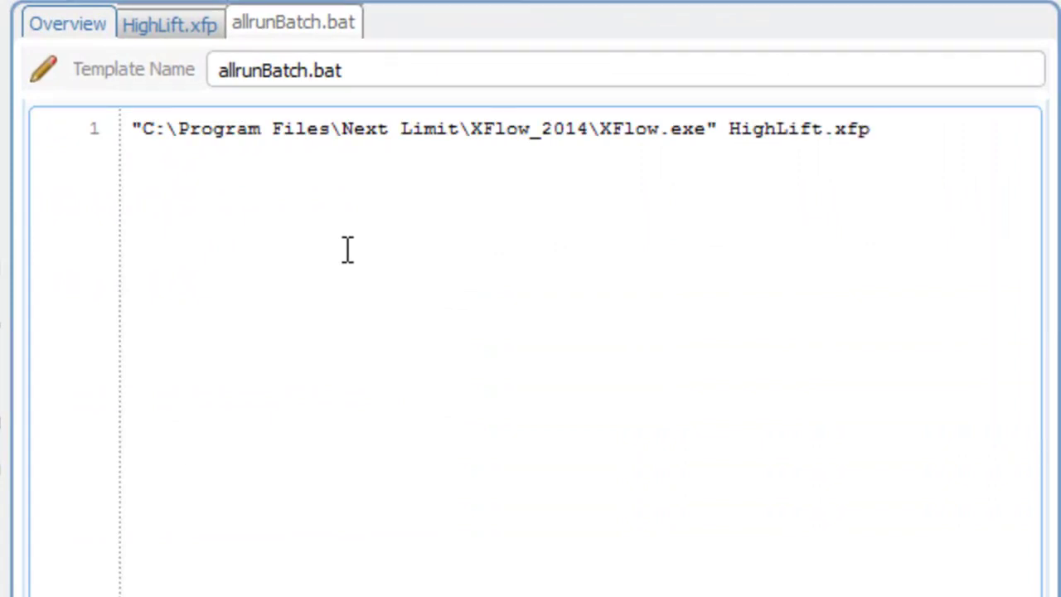
pyautogui.write(' -genbinaries -maxcpu=4')
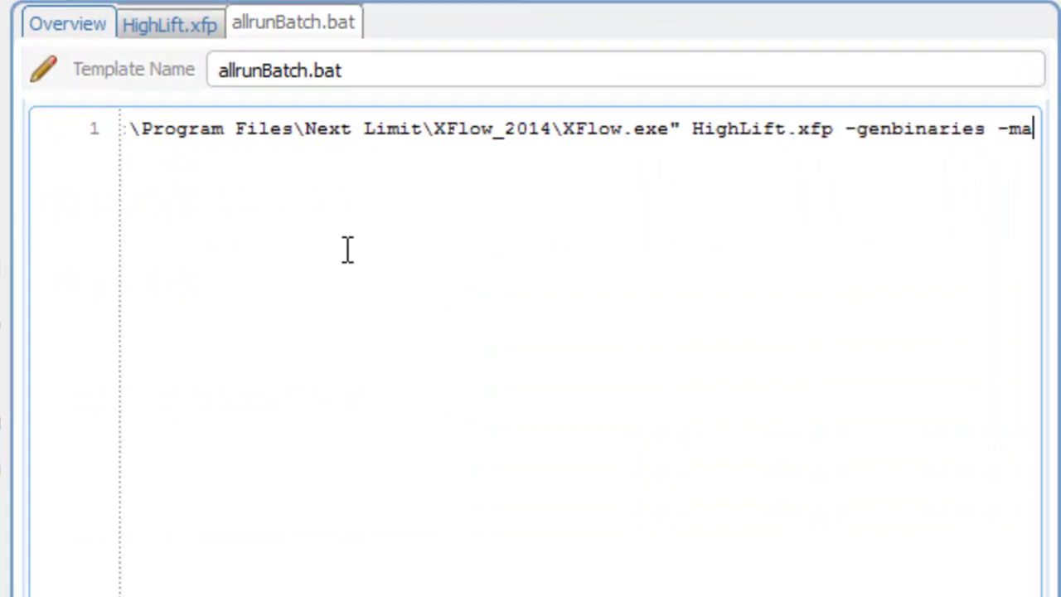
pyautogui.press('Return')
pyautogui.press('Return')
pyautogui.write('cd data')
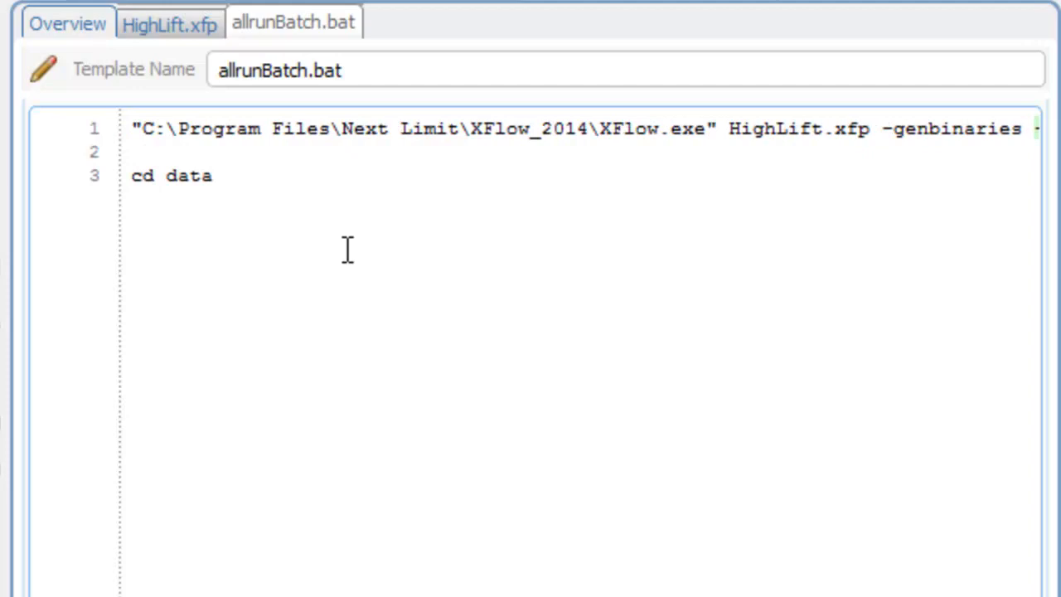
pyautogui.press('Return')
pyautogui.press('Return')
# Add the generateDomain3d.exe and engine command lines for HighLift.
pyautogui.write('"')
pyautogui.write('C:\\Program Files\\Next Limit\\XFlow_2014\\XFlow.exe"')
pyautogui.press('BackSpace')
pyautogui.press('BackSpace')
pyautogui.press('BackSpace')
pyautogui.press('BackSpace')
pyautogui.press('BackSpace')
pyautogui.press('BackSpace')
pyautogui.write('generat')
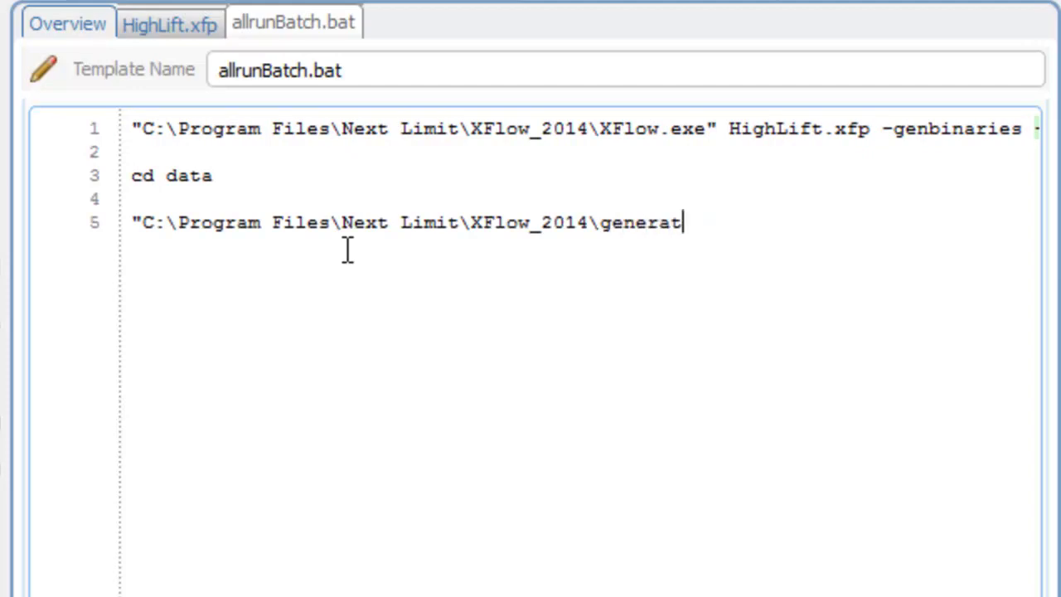
pyautogui.write('eDomain3d.exe')
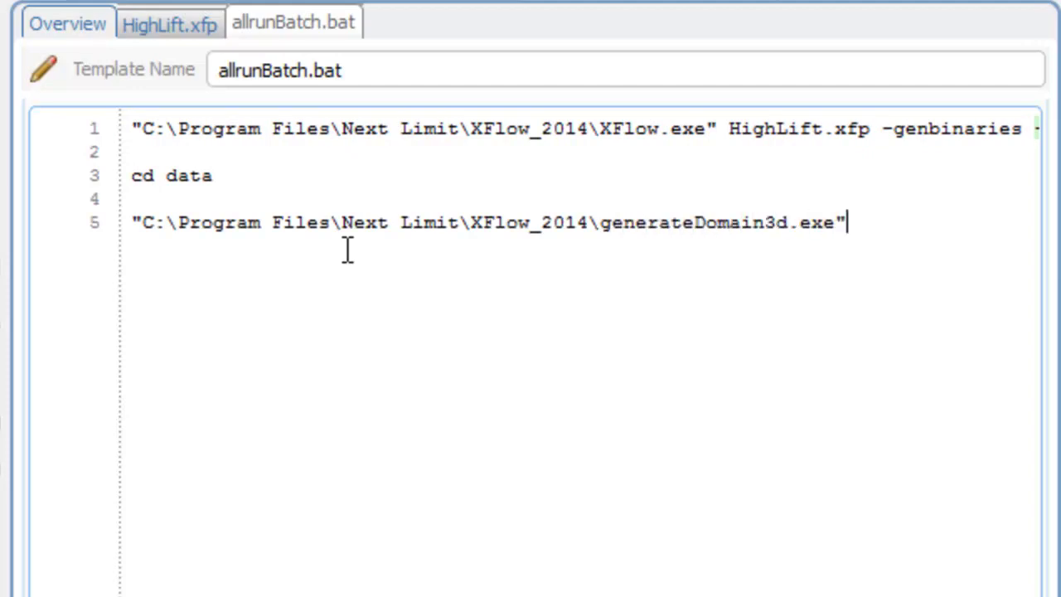
pyautogui.write('" HighLift.xfd')
pyautogui.press('Return')
pyautogui.write('"C:\\Program Files\\Next Limit\\XFlow_2014\\XFlow.exe"')
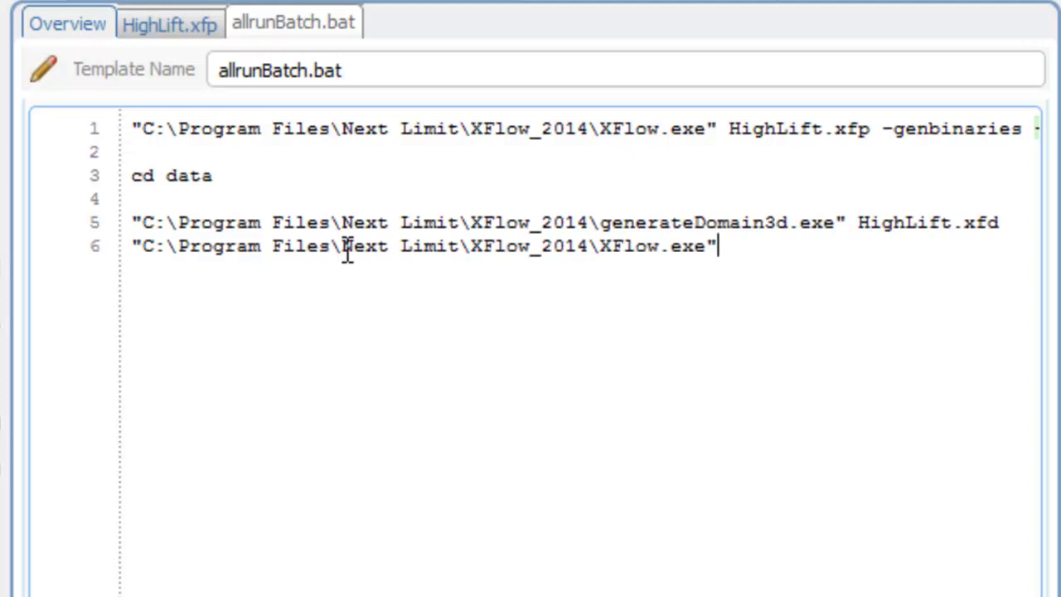
pyautogui.press('BackSpace')
pyautogui.press('BackSpace')
pyautogui.press('BackSpace')
pyautogui.press('BackSpace')
pyautogui.press('BackSpace')
pyautogui.write('engine-3d')
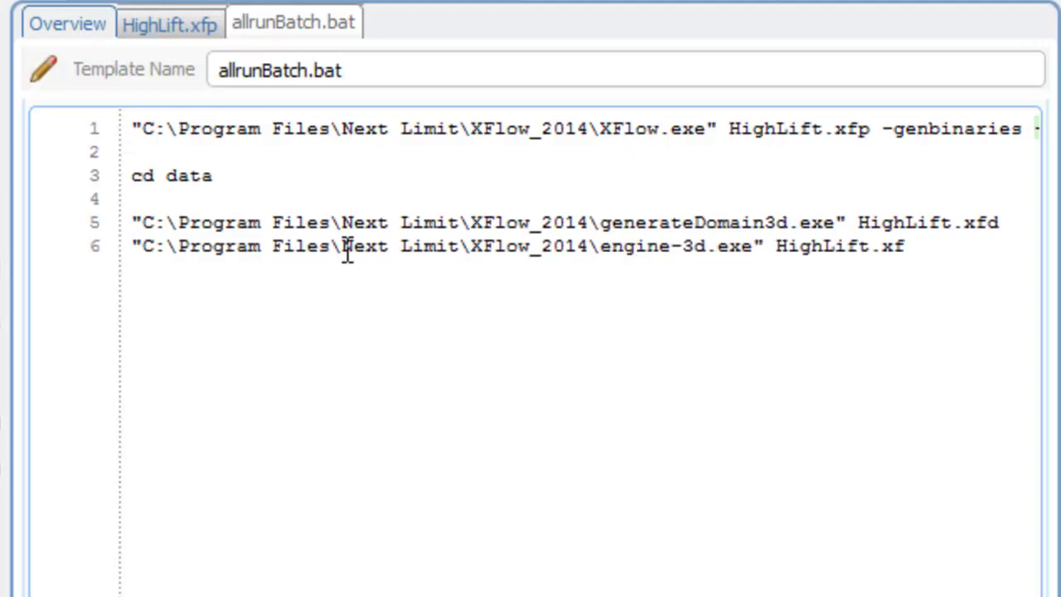
# Add a final XFlow call on HighLift.xfp with /exportdata=ensight and export range options.
pyautogui.press('Return')
pyautogui.write('"C:\\Program Files\\Next Limit\\XFlow_2014\\XFlow.exe"')
pyautogui.write('Hig')
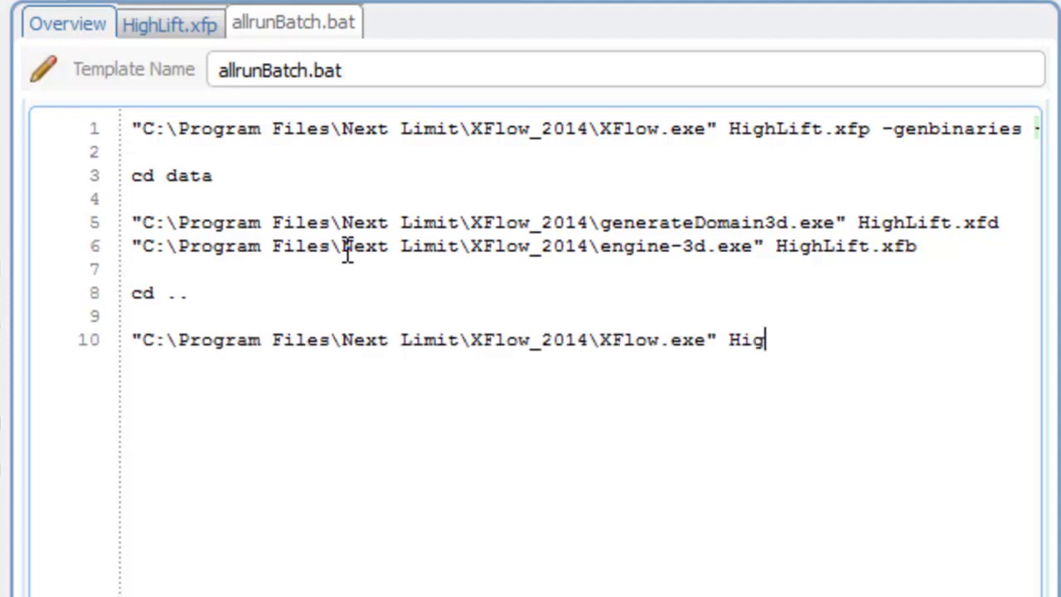
pyautogui.write('hLift.xfp /export')
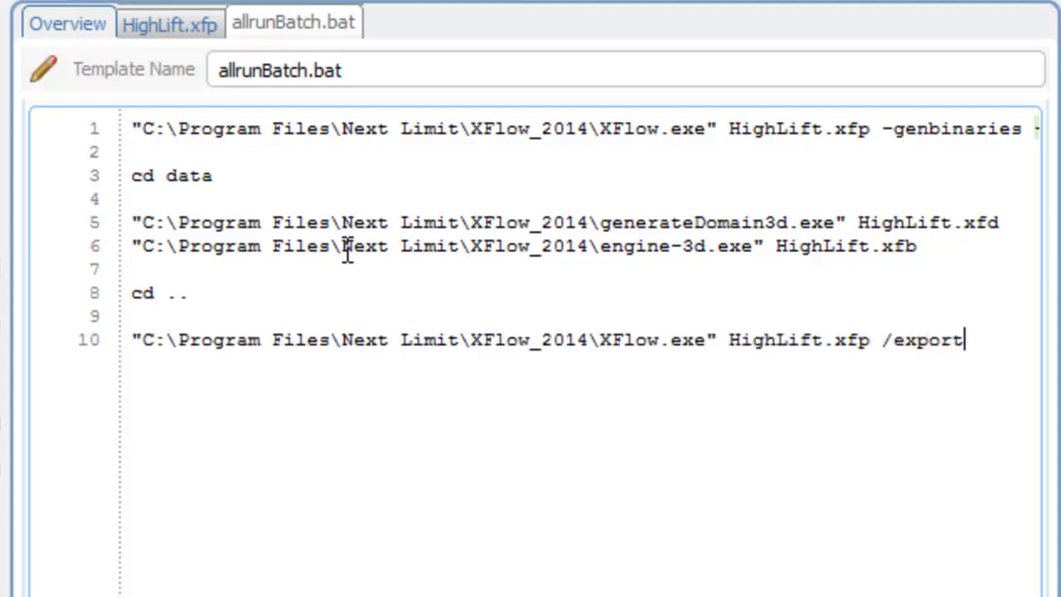
pyautogui.write('data=ensight /exportfro')
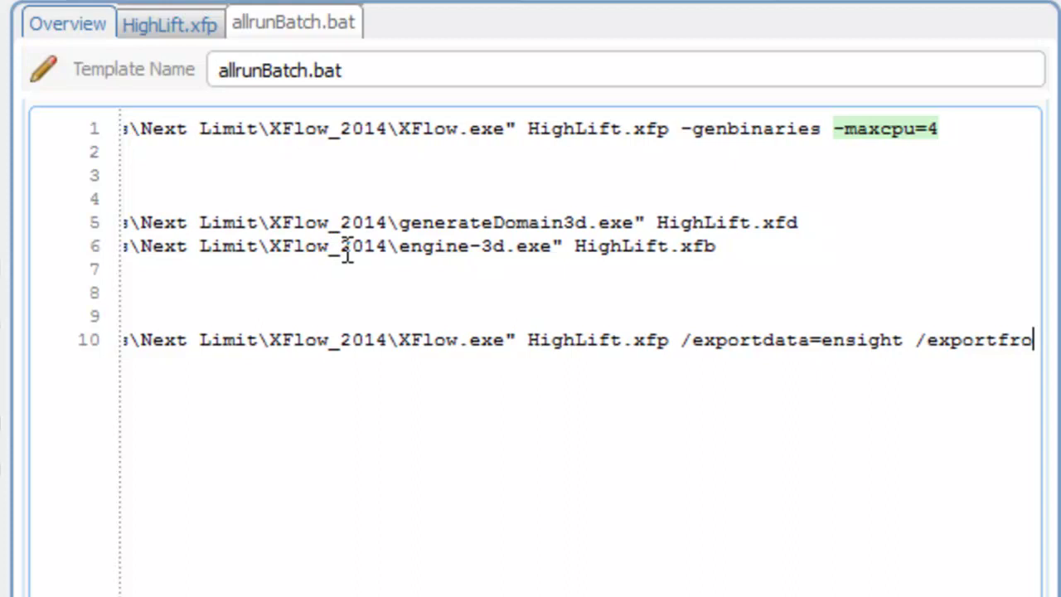
pyautogui.write('m=N /exportt')
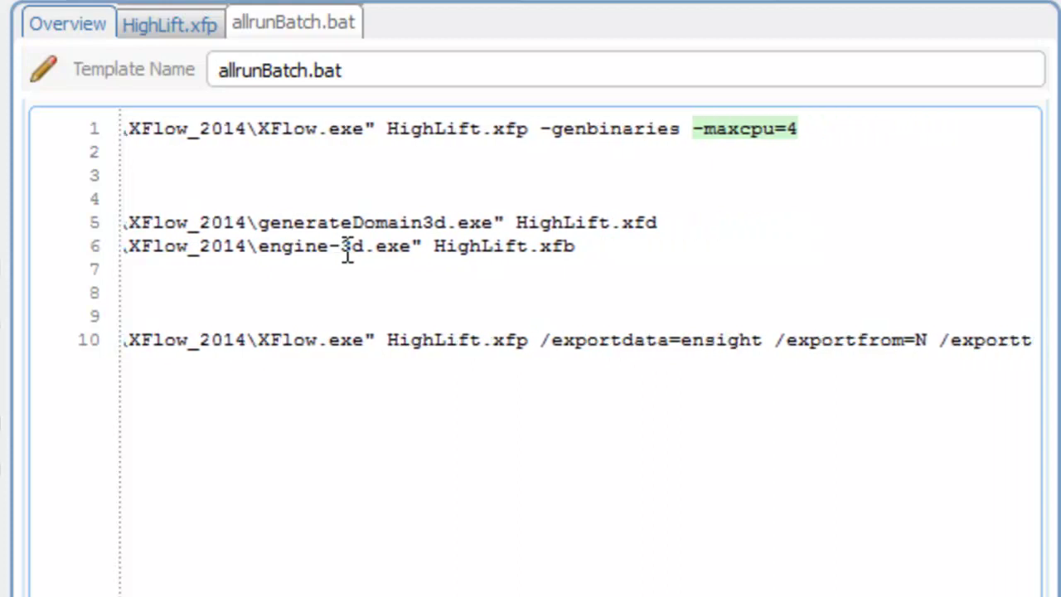
pyautogui.write('o=M /exportdatatype=inst /exportfie')
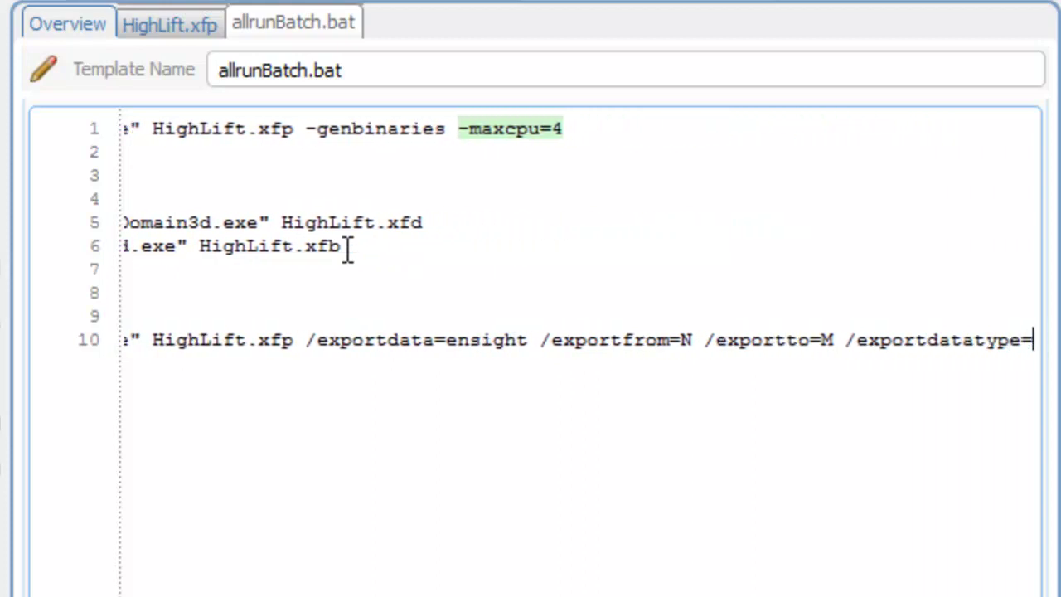
pyautogui.write('lds=vel,vo')
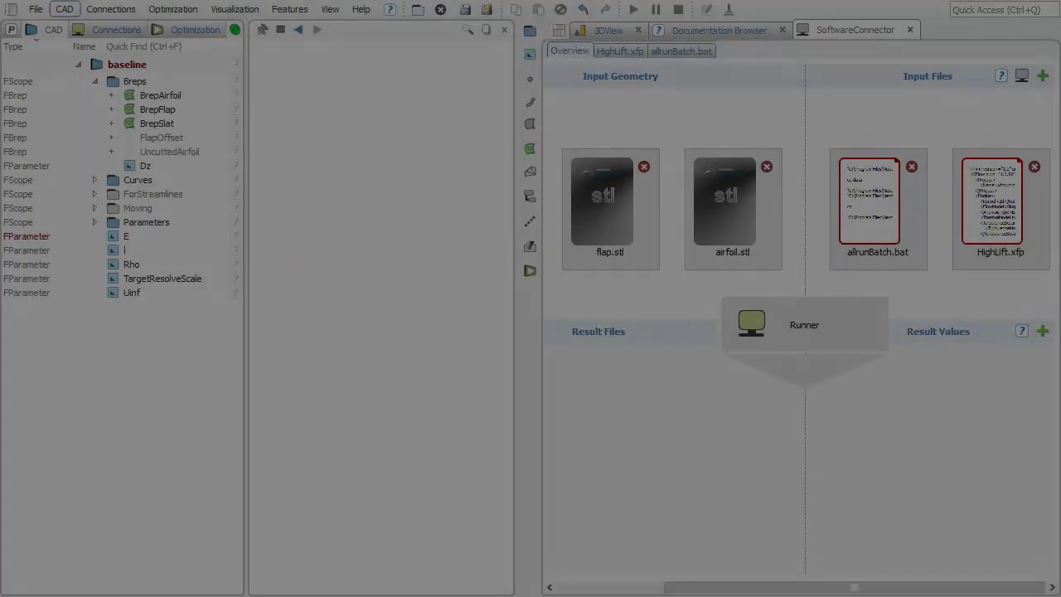
# Create a Runner local application with allrunBatch as executable, stored in the project.
pyautogui.click(801, 346)
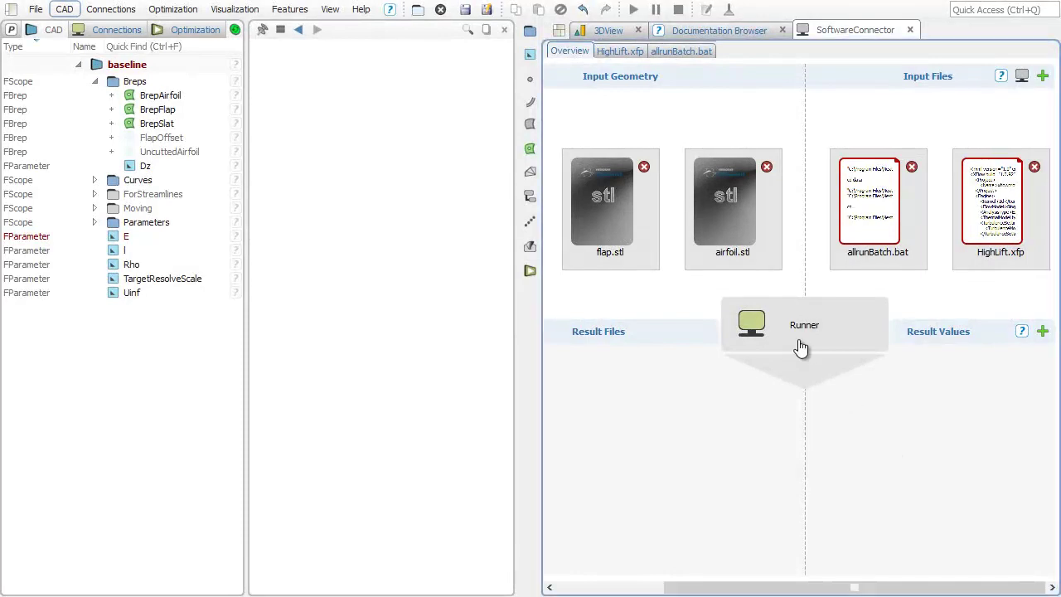
pyautogui.click(457, 400)
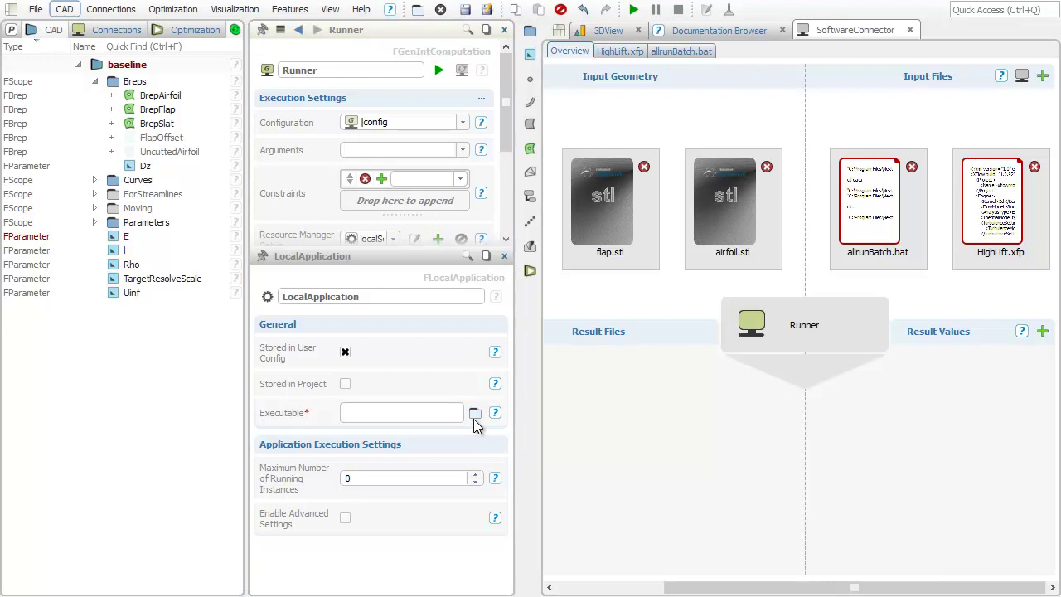
pyautogui.click(475, 414)
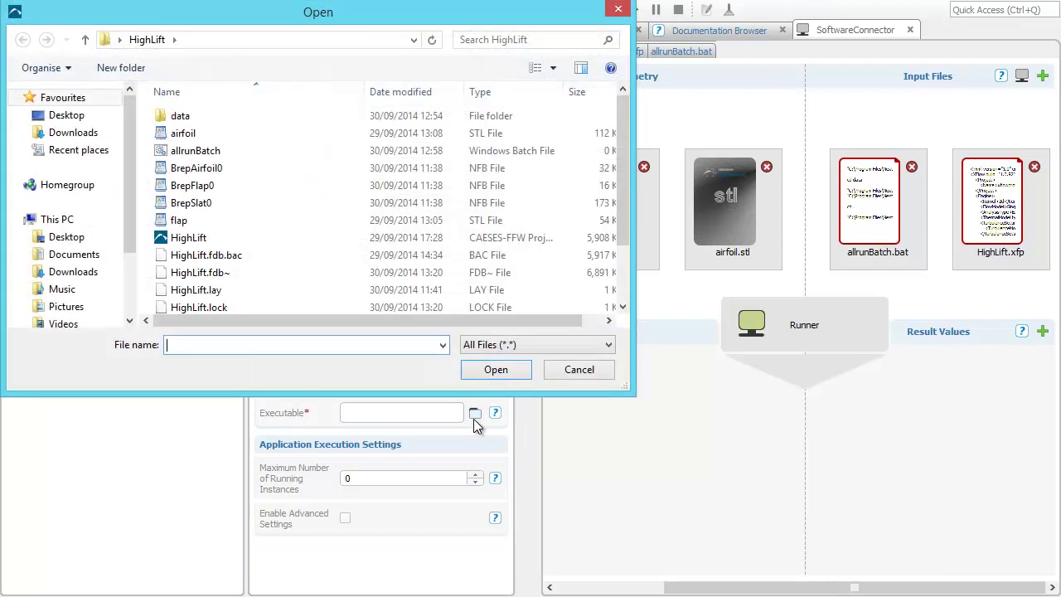
pyautogui.click(257, 155)
pyautogui.click(491, 370)
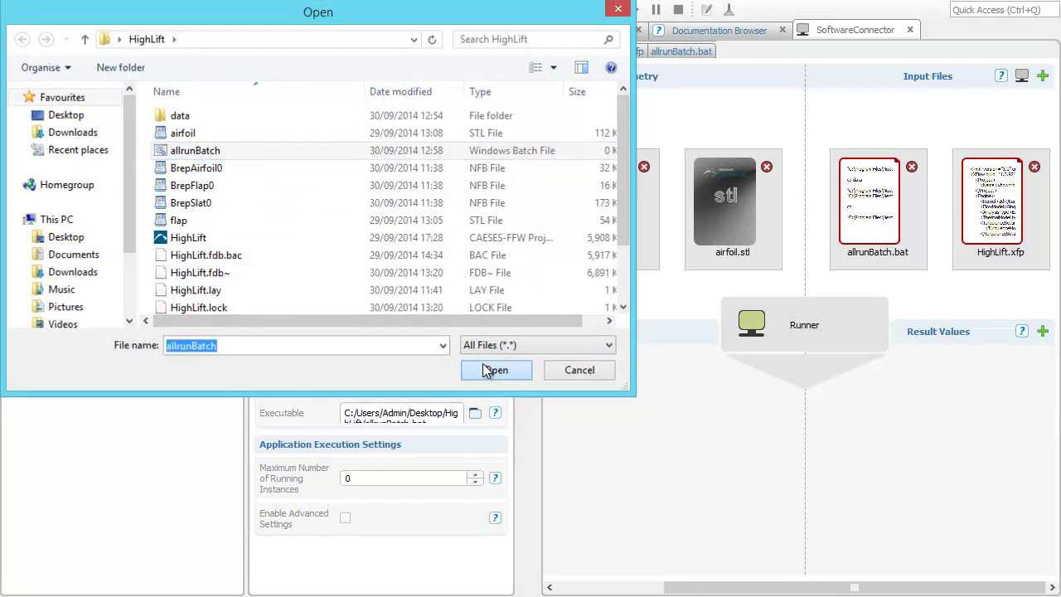
pyautogui.click(345, 385)
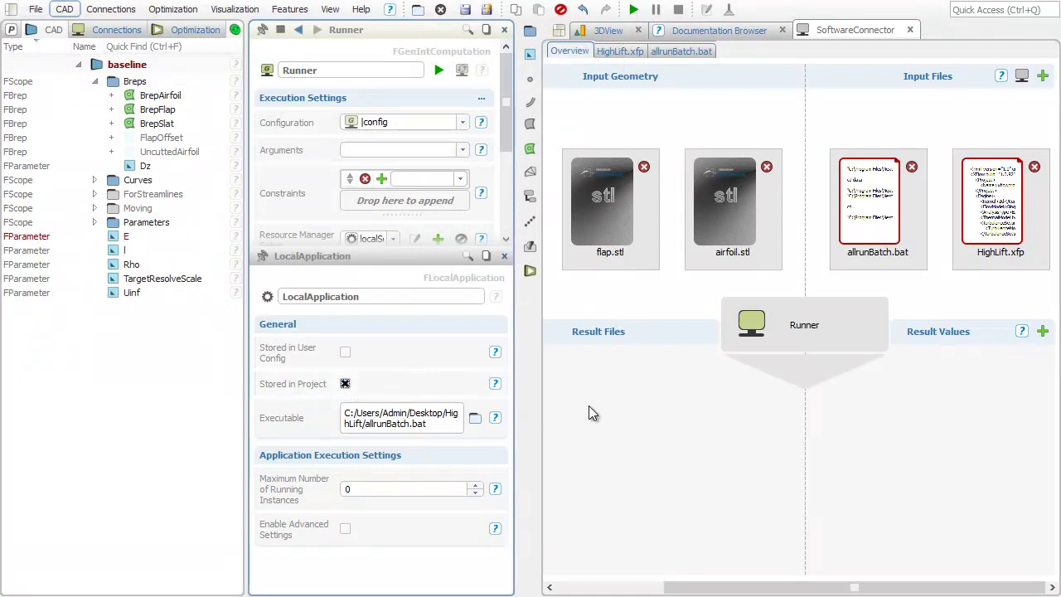
pyautogui.click(505, 255)
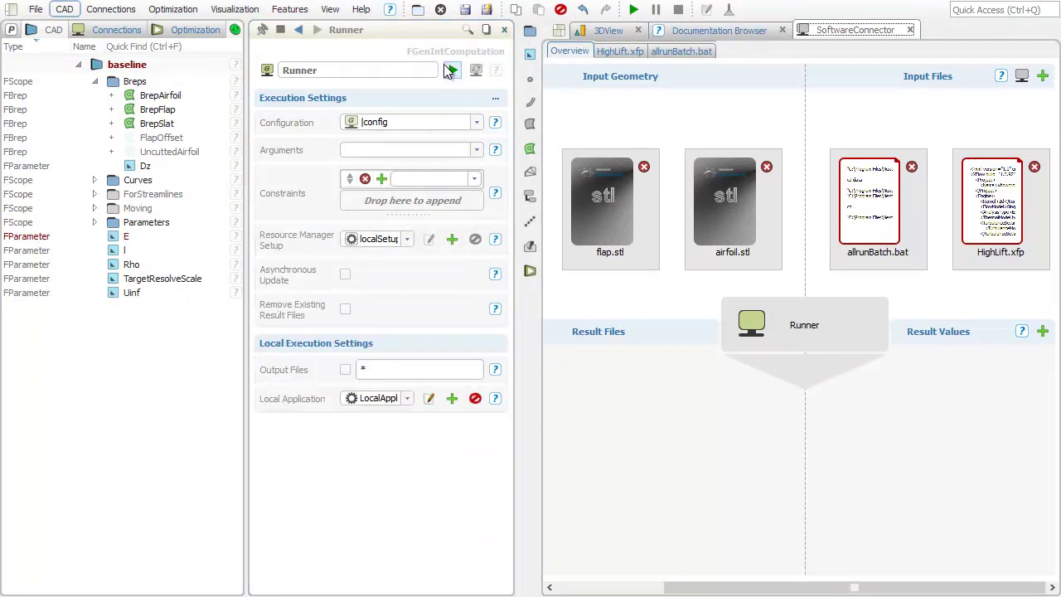
# Run the Runner computation from its properties panel.
pyautogui.click(450, 71)
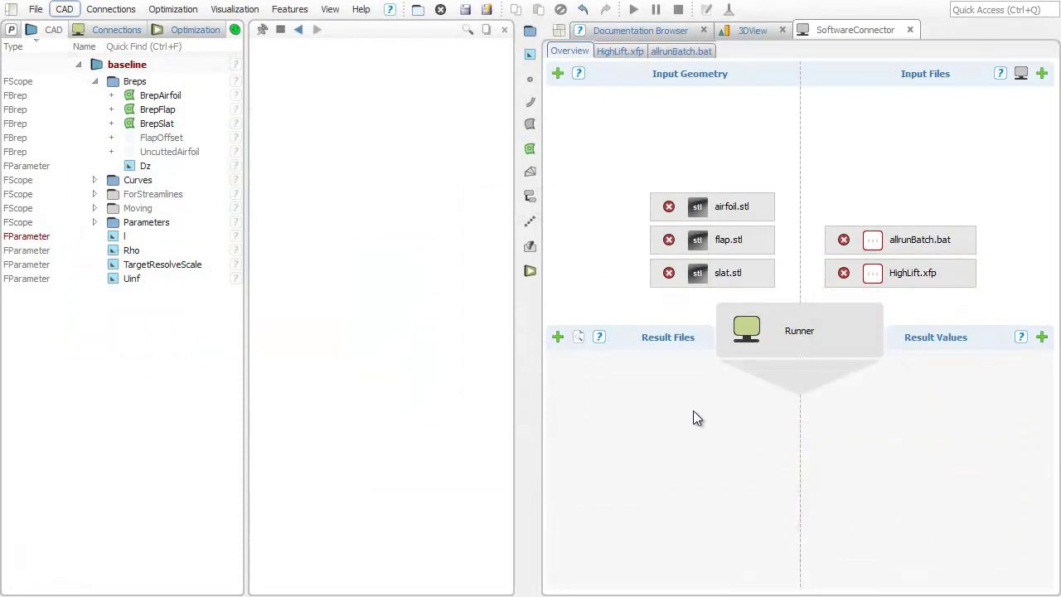
# Add numericaldata.xml from the data folder as a result file with type xflow.
pyautogui.click(560, 336)
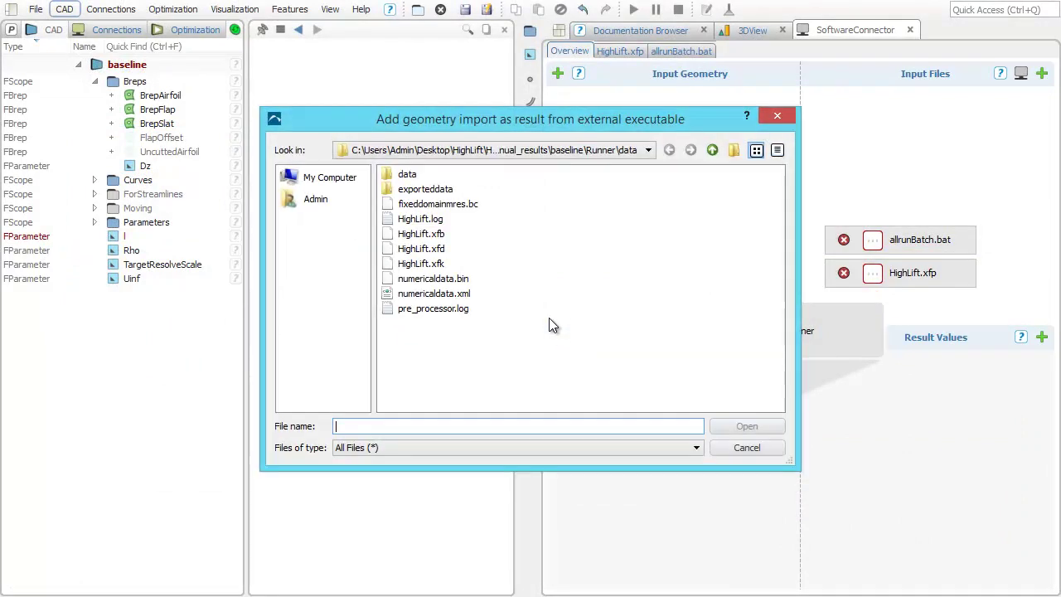
pyautogui.click(469, 294)
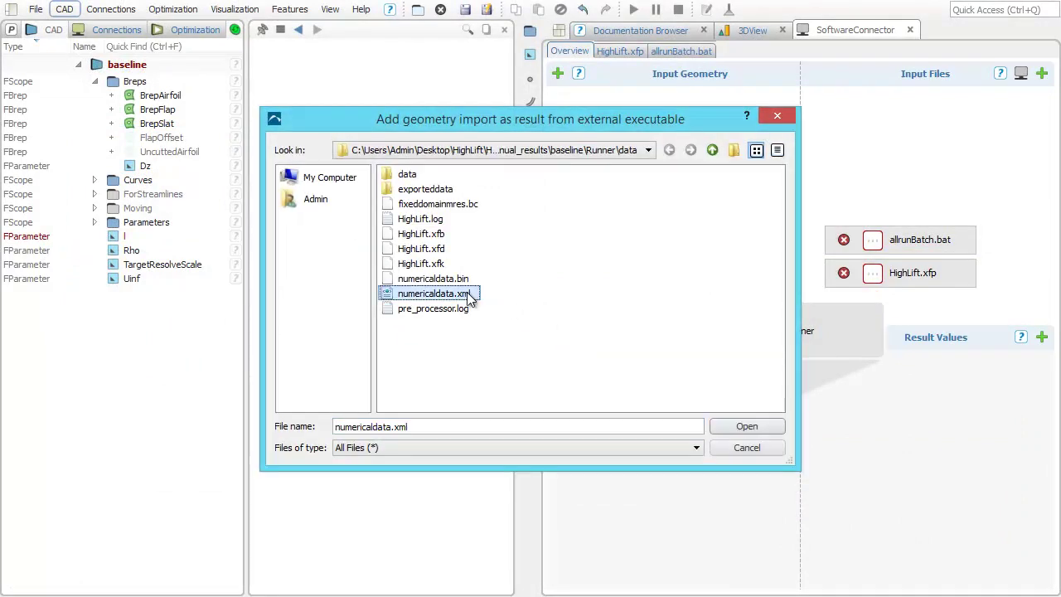
pyautogui.click(724, 428)
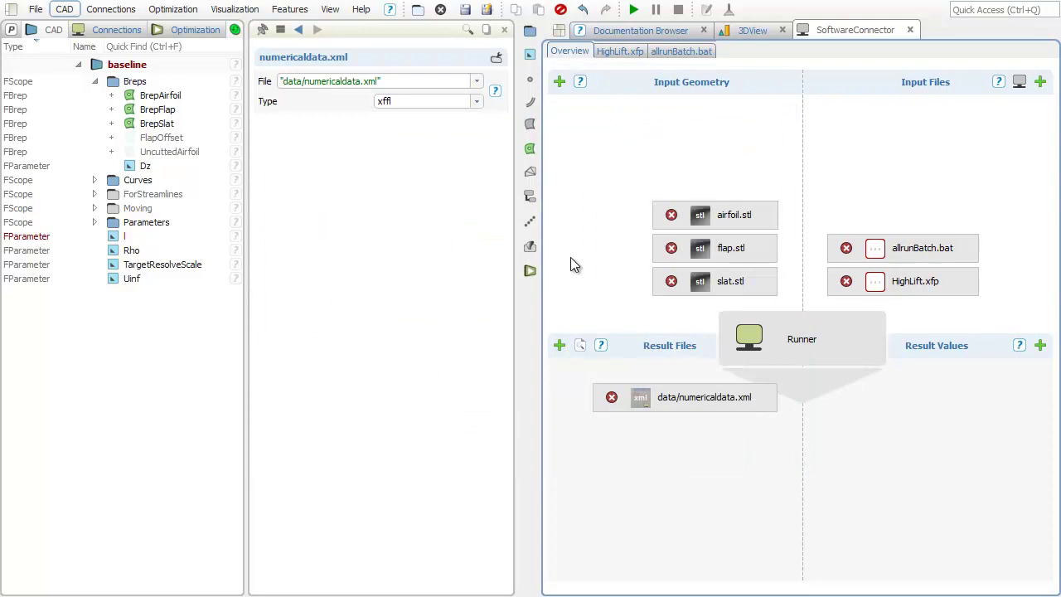
pyautogui.click(456, 101)
pyautogui.scroll(-2, 448, 129)
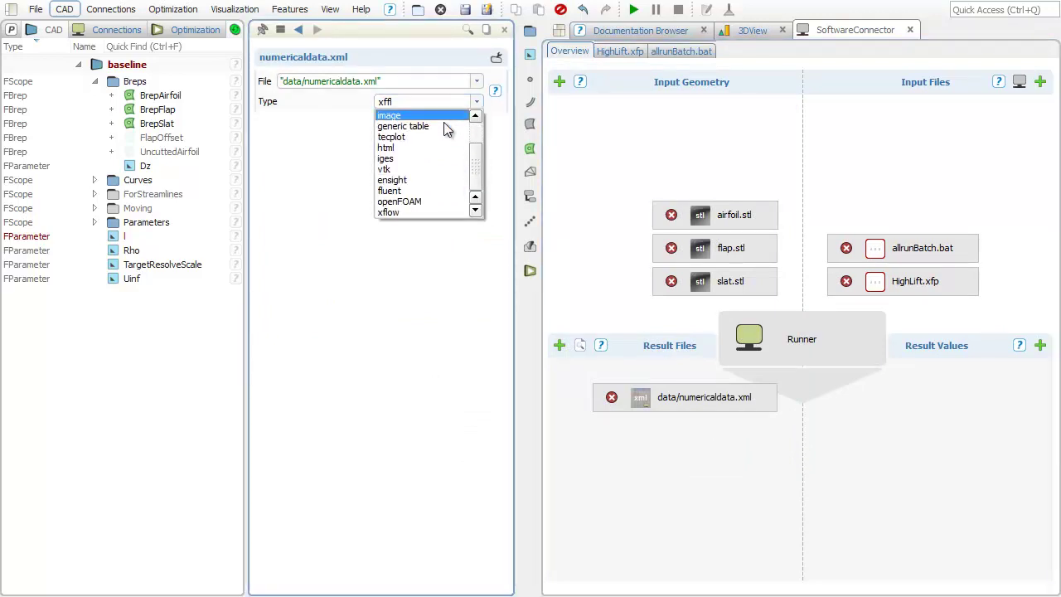
pyautogui.click(402, 211)
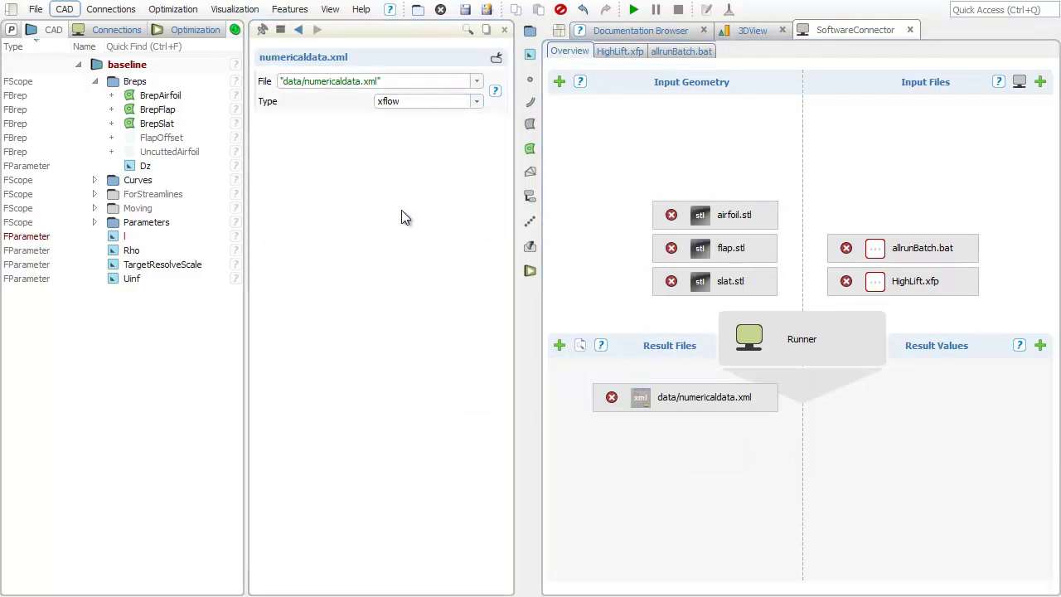
# Load the Runner's existing results and display numericaldata time, stability and Cx, Cy values in TableViewer.
pyautogui.rightClick(817, 349)
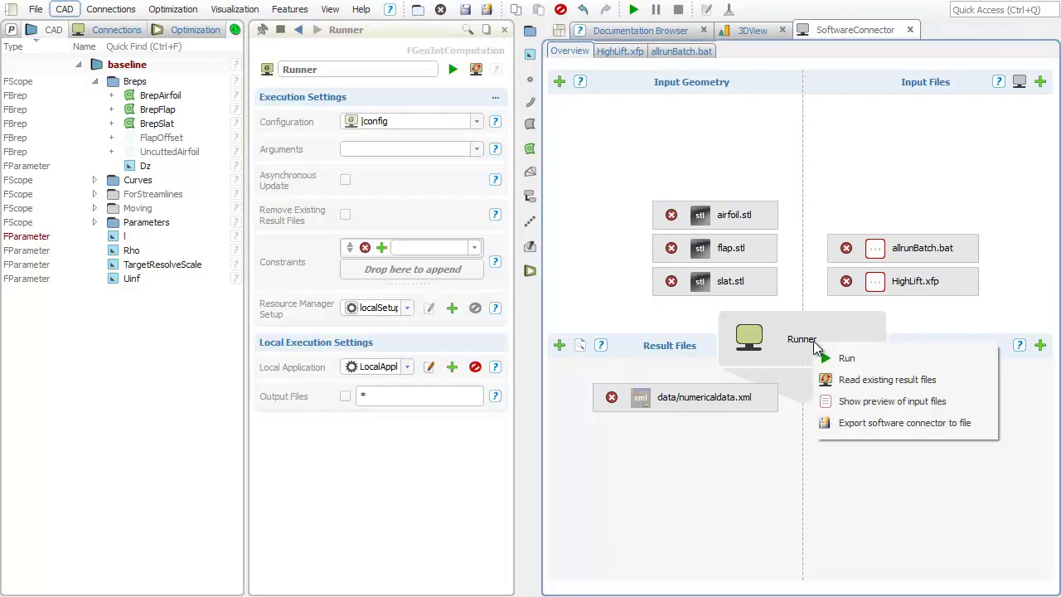
pyautogui.click(840, 380)
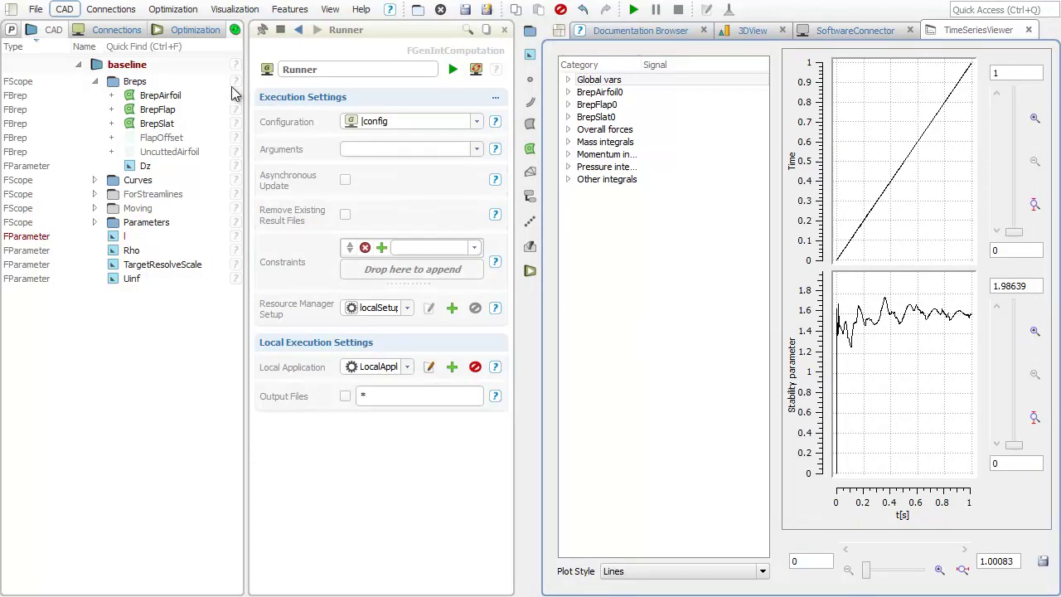
pyautogui.click(122, 30)
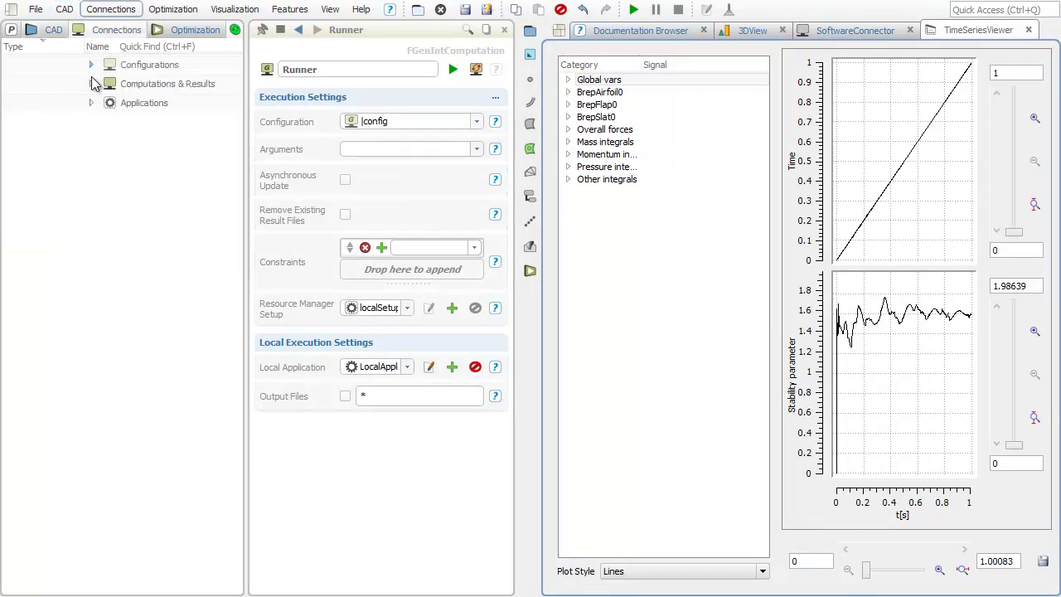
pyautogui.click(92, 83)
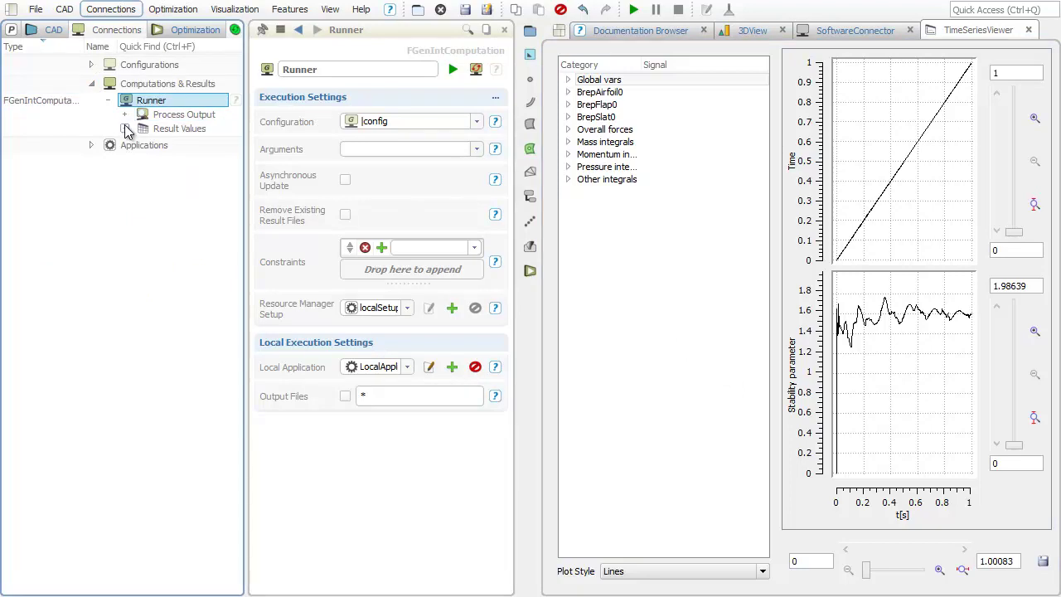
pyautogui.click(124, 129)
pyautogui.click(184, 143)
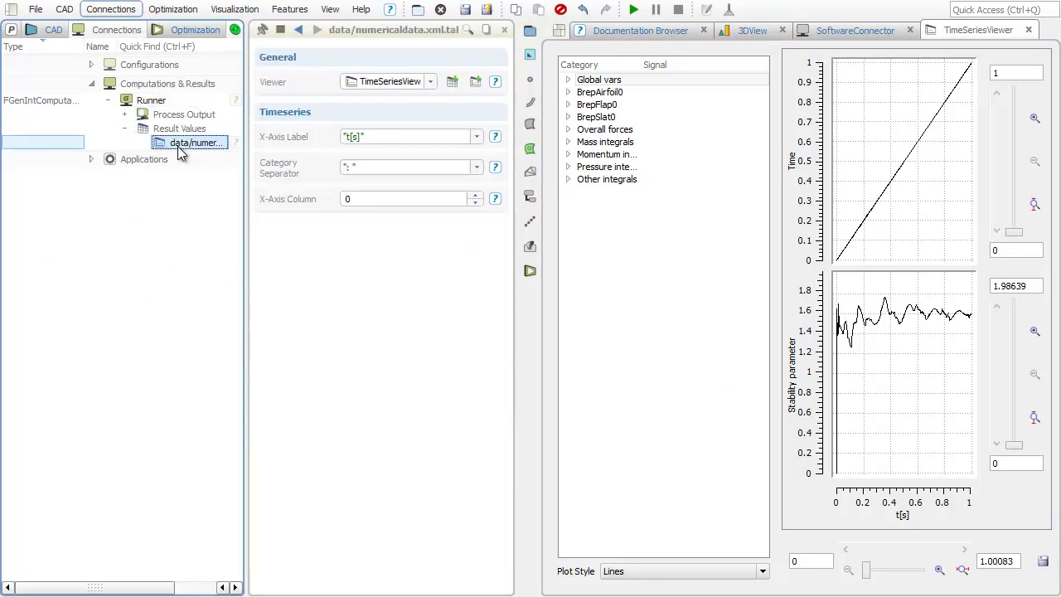
pyautogui.click(452, 83)
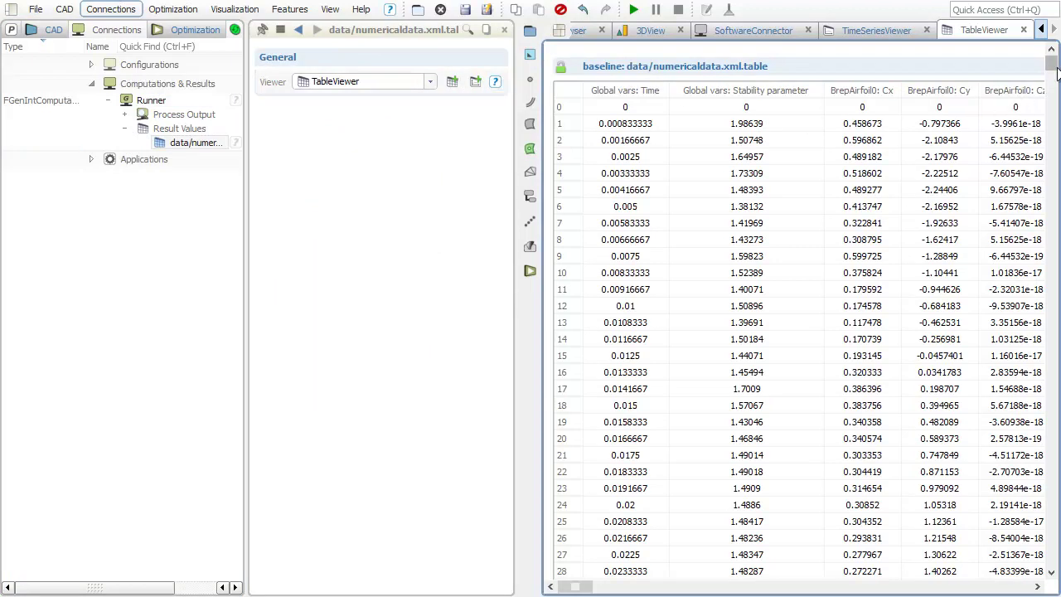
pyautogui.moveTo(1057, 72); pyautogui.dragTo(1051, 104)
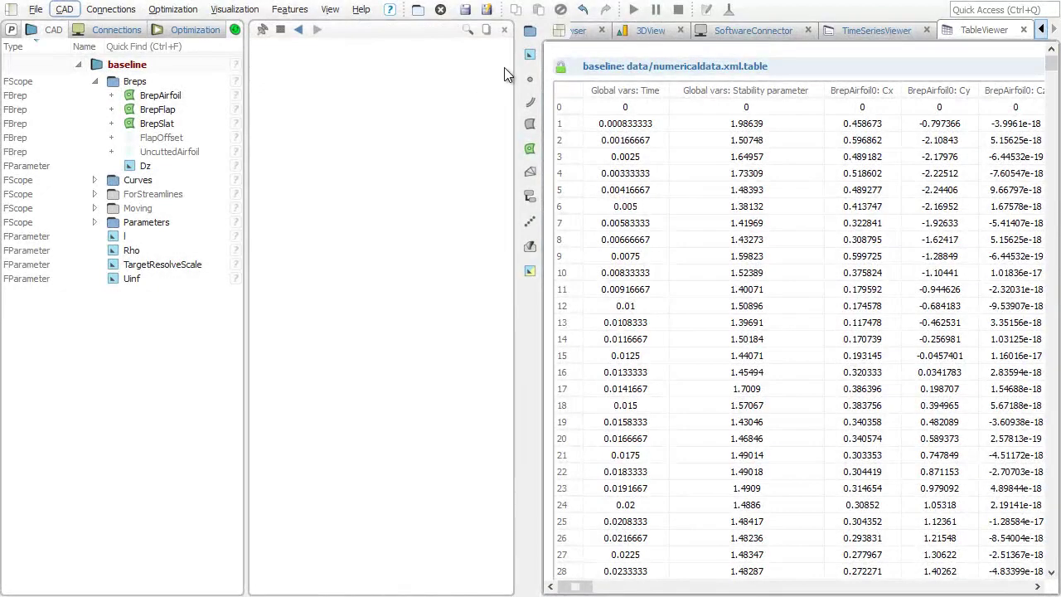
# Create a new parameter and rename it from pm1 to Lift.
pyautogui.click(531, 53)
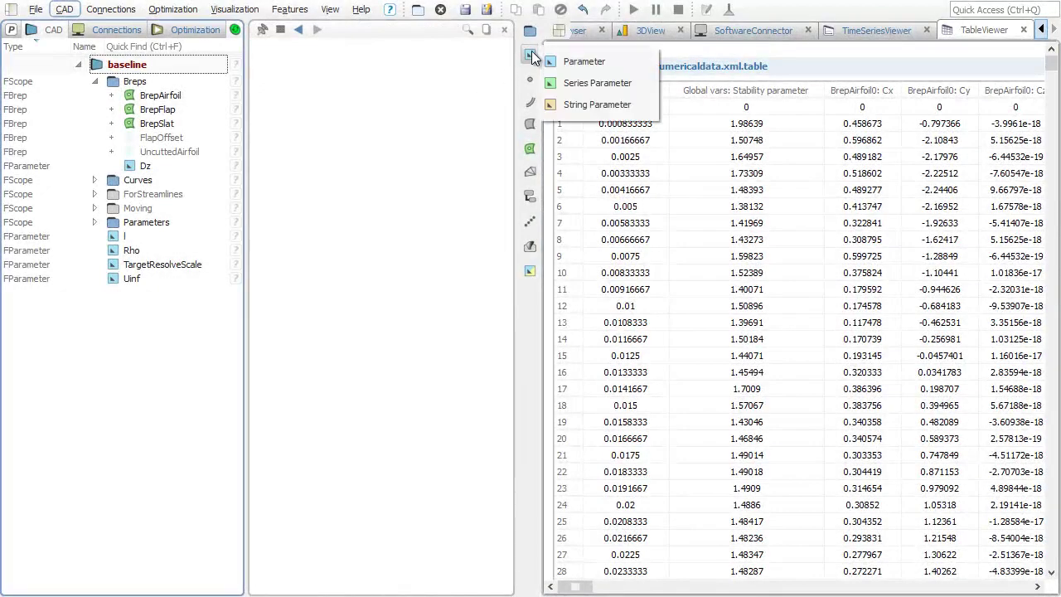
pyautogui.click(555, 58)
pyautogui.click(381, 70)
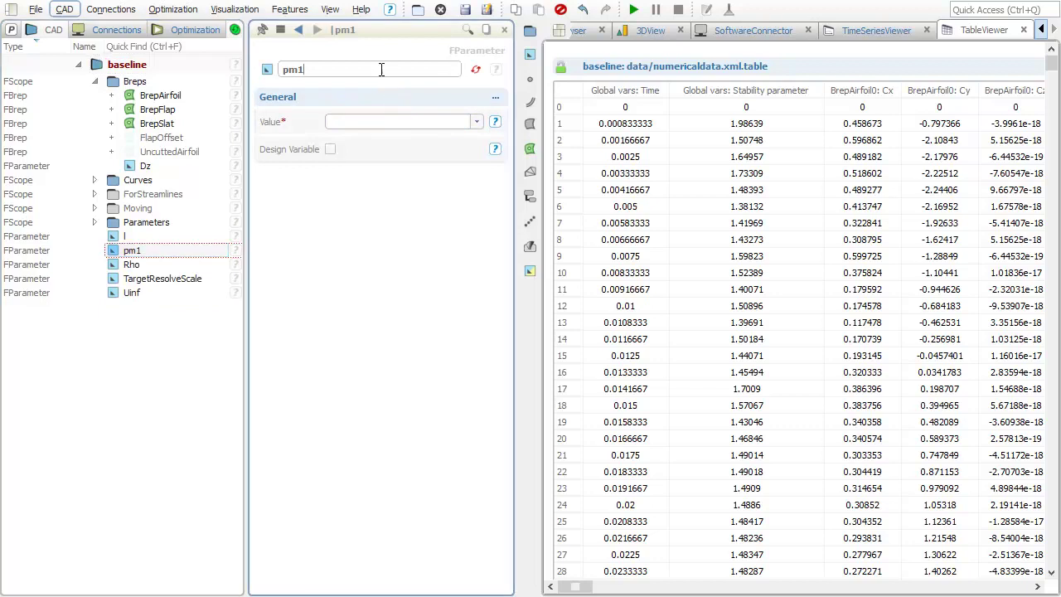
pyautogui.press('BackSpace')
pyautogui.press('BackSpace')
pyautogui.press('BackSpace')
pyautogui.write('Lift')
pyautogui.click(350, 121)
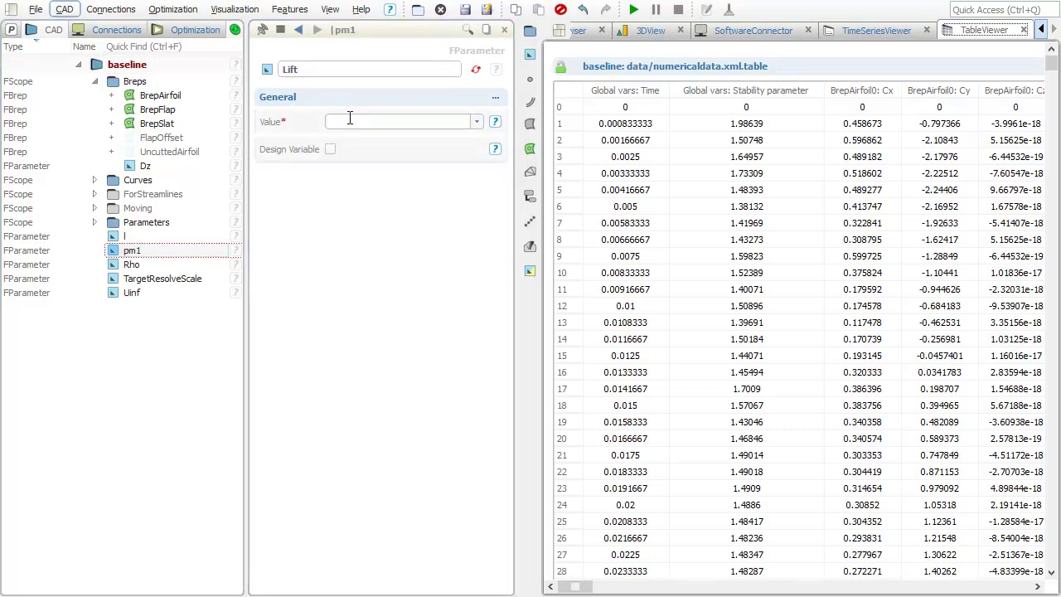
# Set Lift to Runner.getResults().getTable("data/numericaldata.xml.table").calcAverageOfLastRows(100, 5).
pyautogui.click(350, 121)
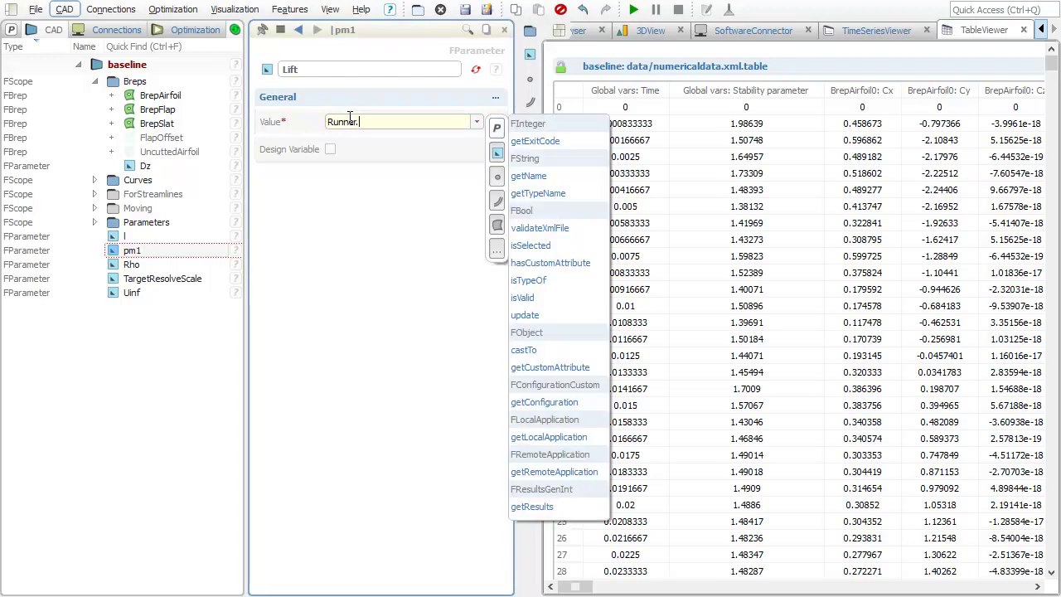
pyautogui.click(539, 506)
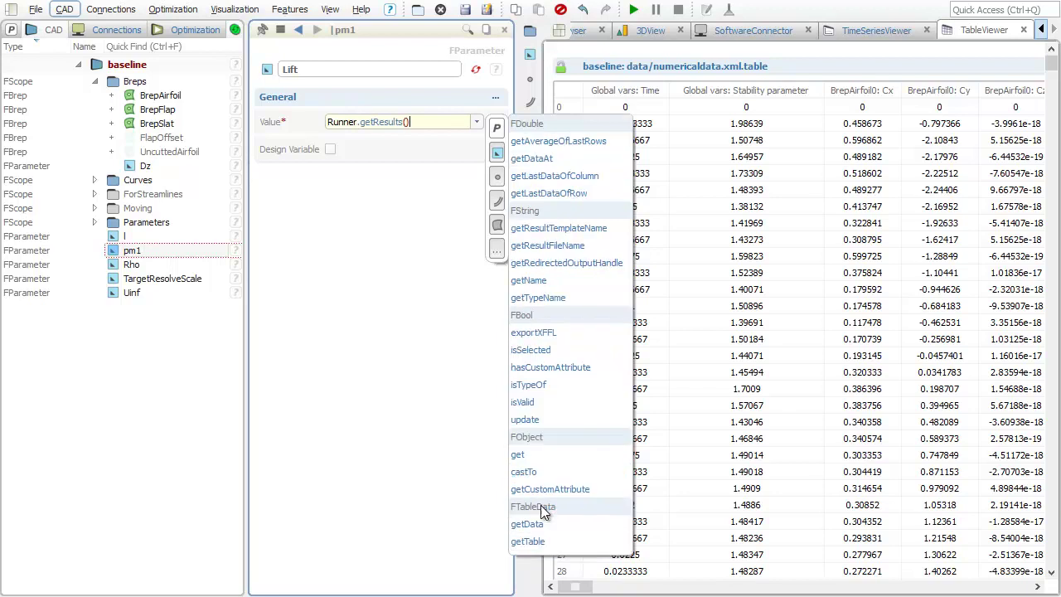
pyautogui.click(573, 541)
pyautogui.write('"data/numericaldata.')
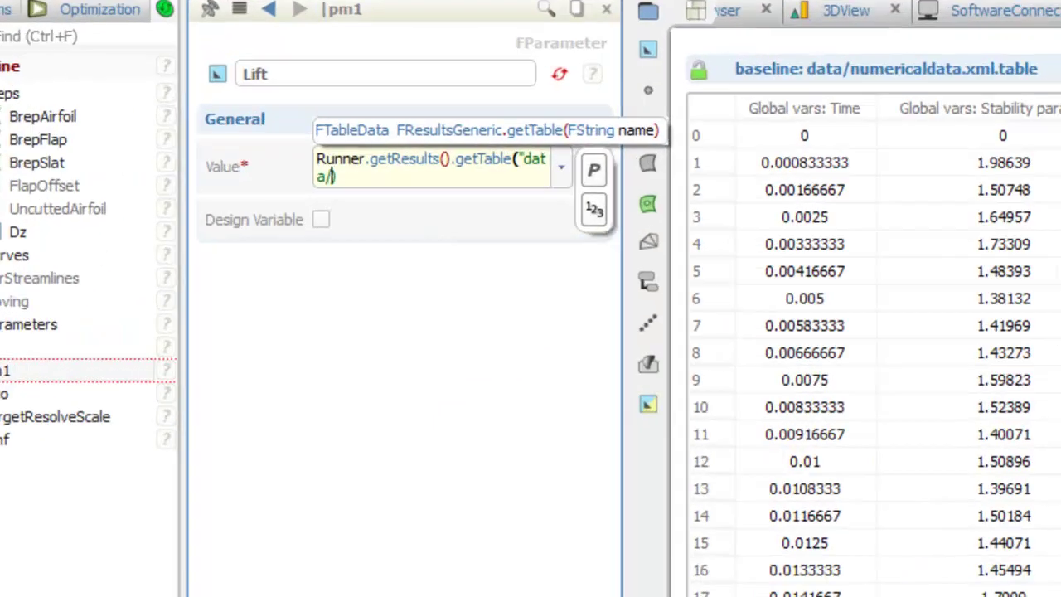
pyautogui.write('xml.table").')
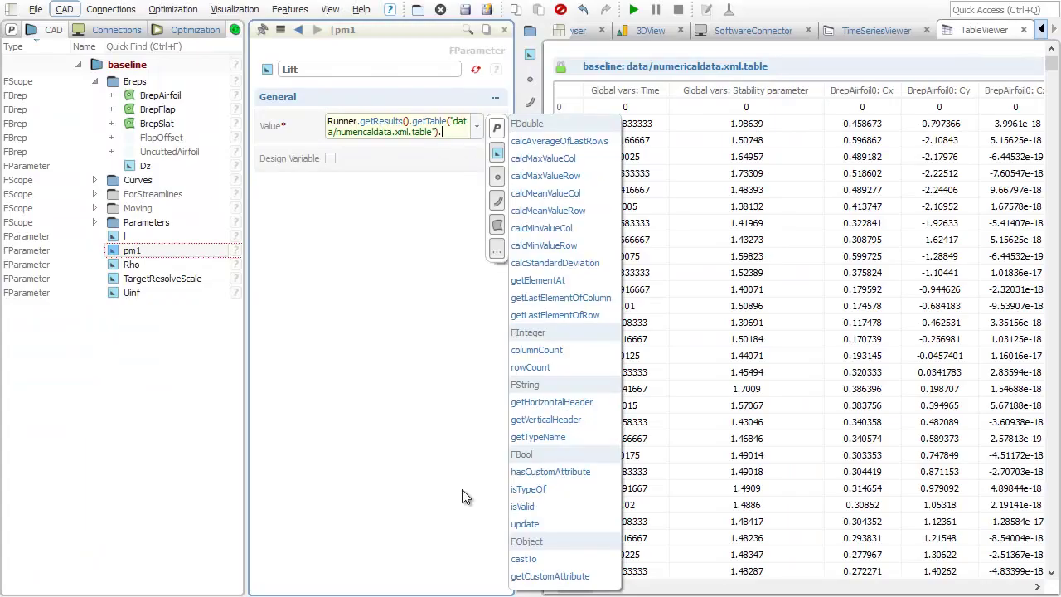
pyautogui.click(535, 143)
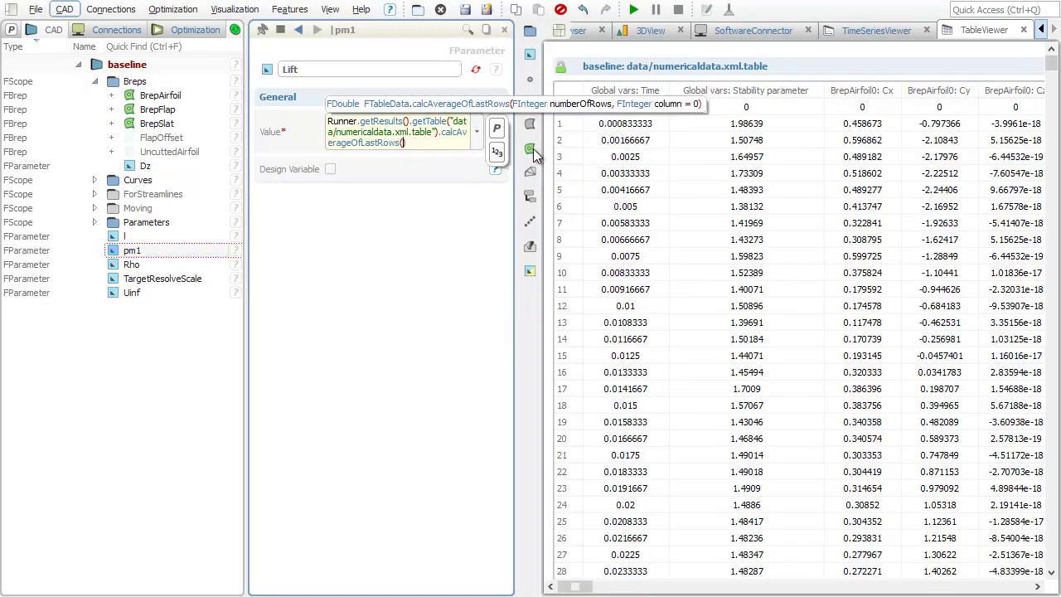
pyautogui.write('100, 5')
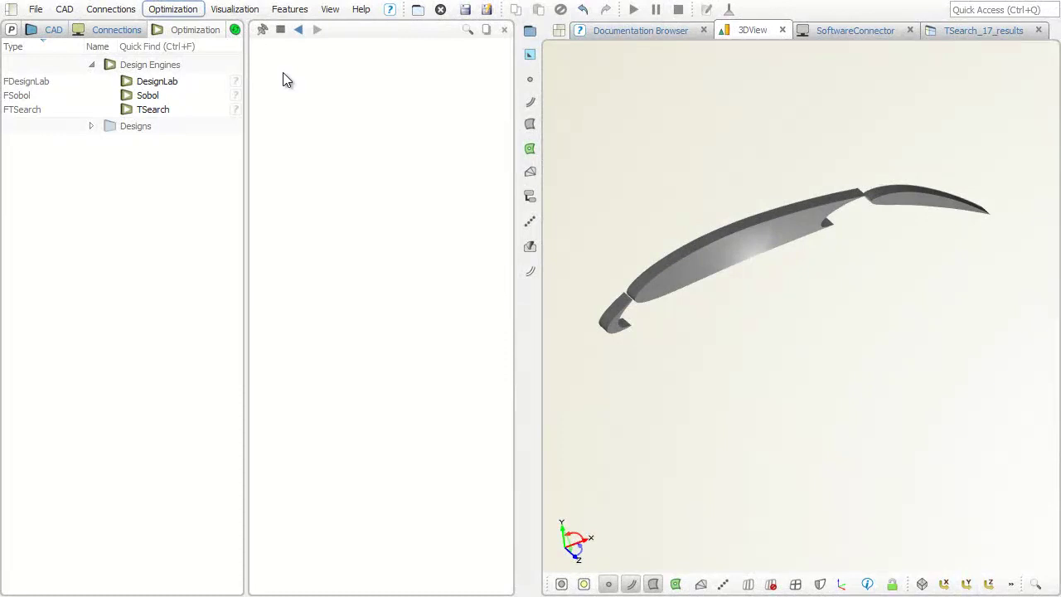
# Create a TSearch design engine and add cw as a second objective alongside ca.
pyautogui.click(175, 10)
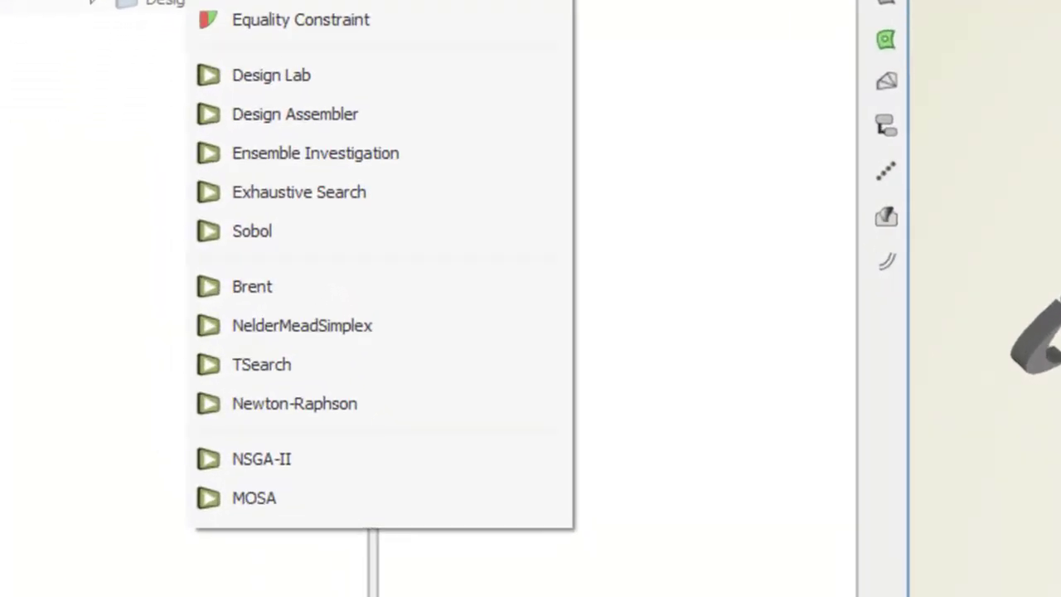
pyautogui.click(261, 364)
pyautogui.click(159, 109)
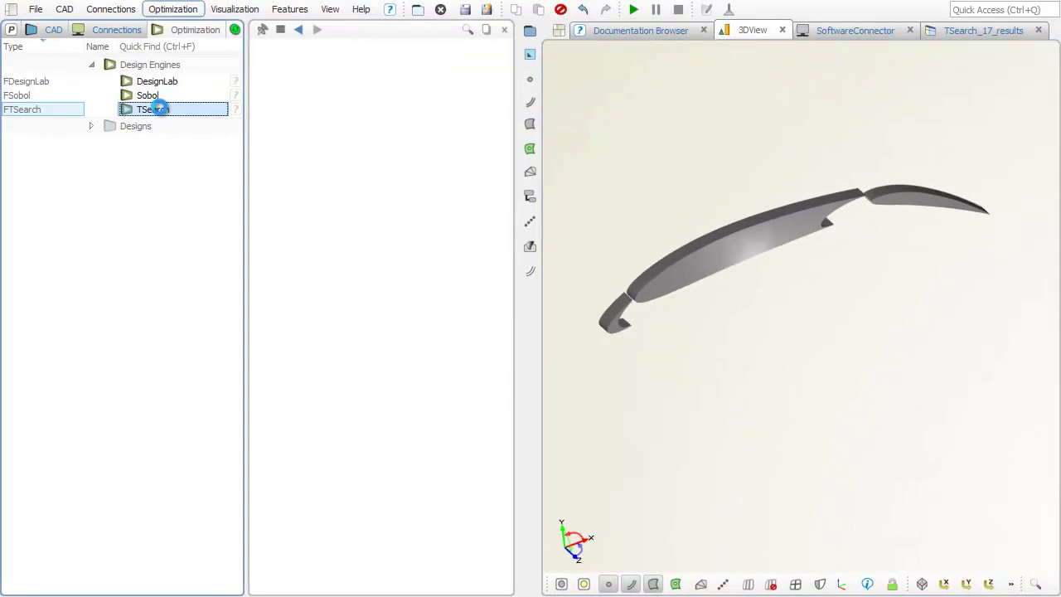
pyautogui.scroll(-3, 266, 123)
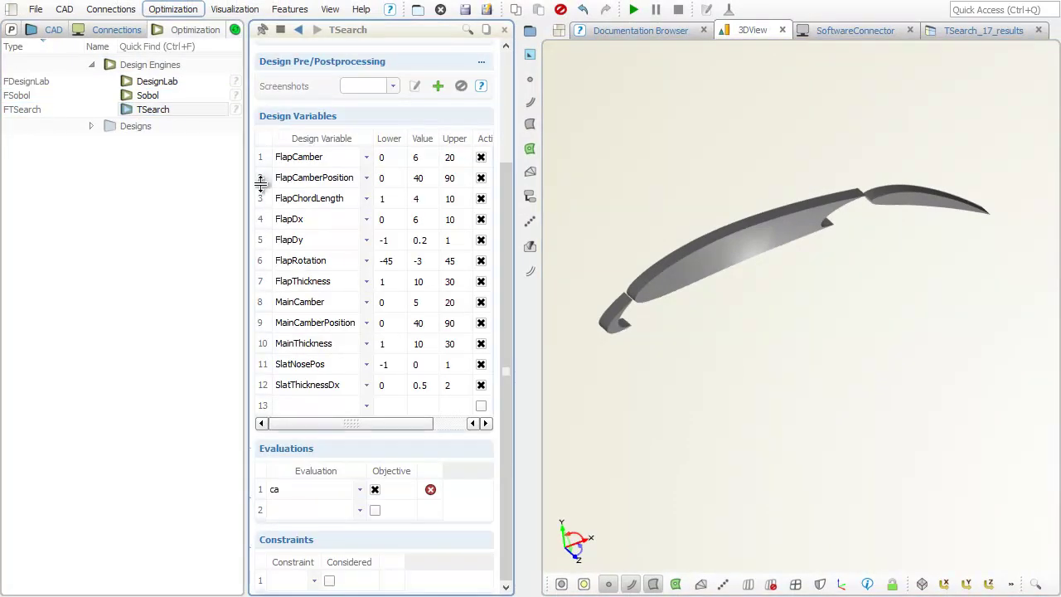
pyautogui.click(292, 512)
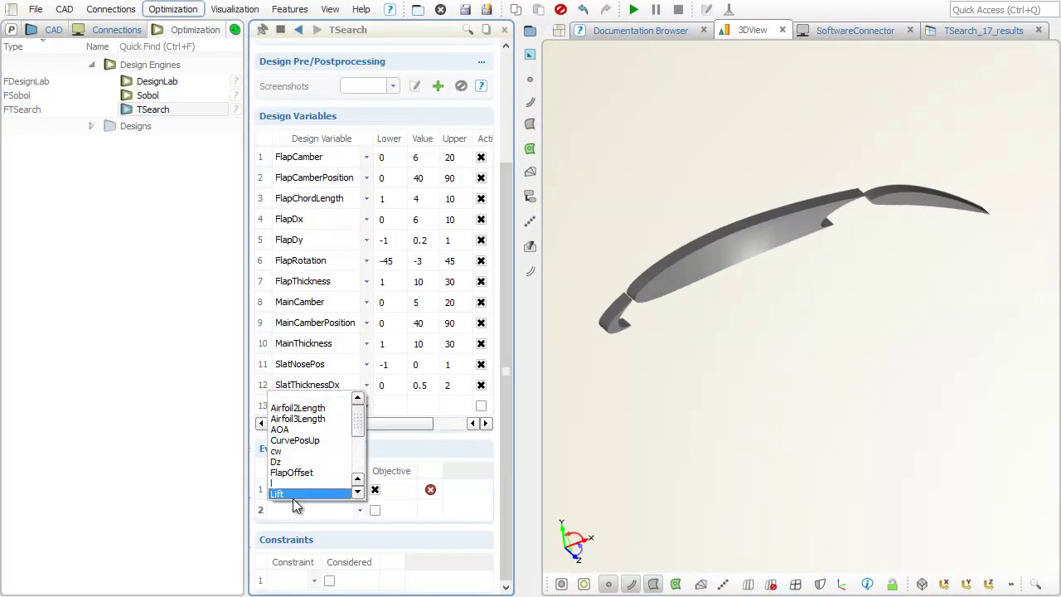
pyautogui.click(298, 455)
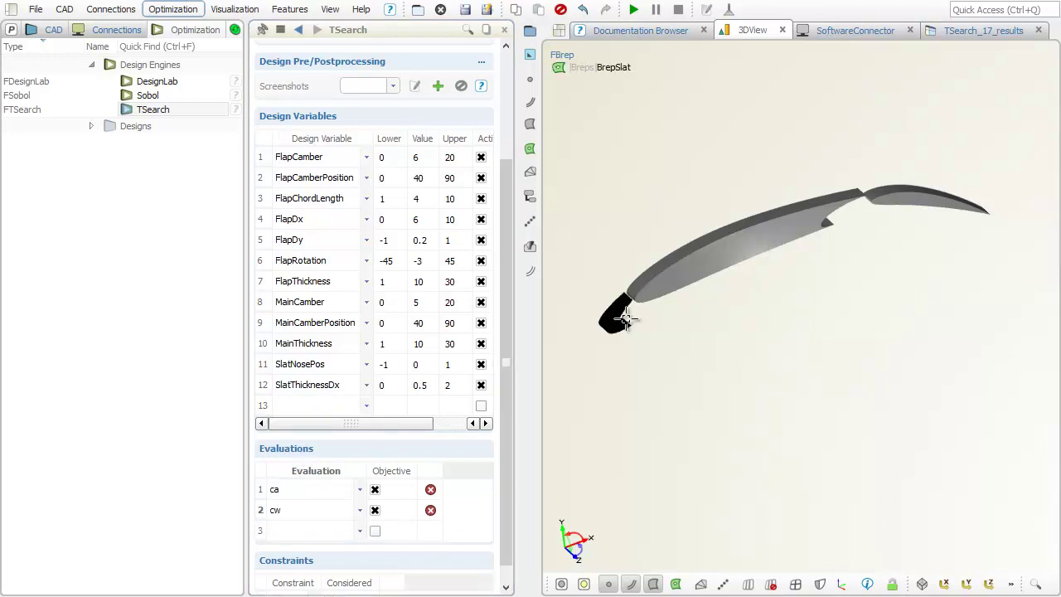
# View the TSearch_17_results table sorted by the ca objective.
pyautogui.click(946, 36)
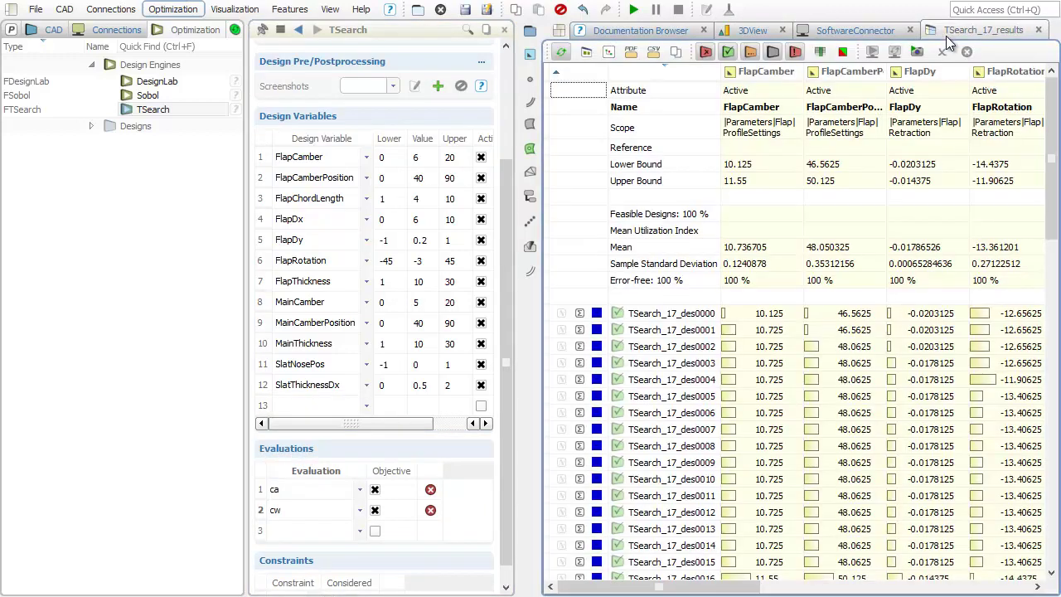
pyautogui.moveTo(678, 588); pyautogui.dragTo(954, 588)
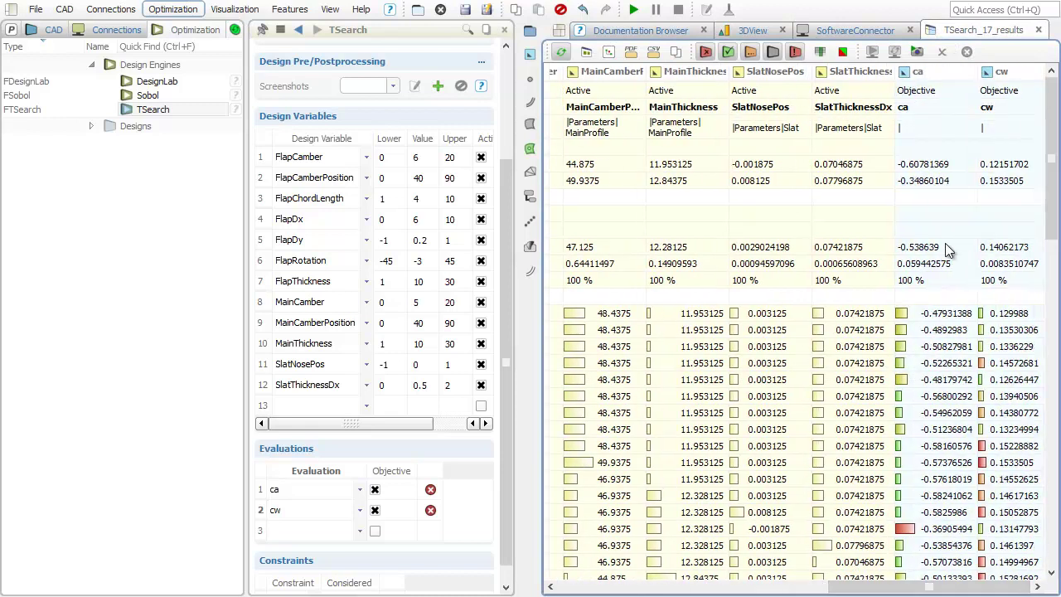
pyautogui.click(942, 78)
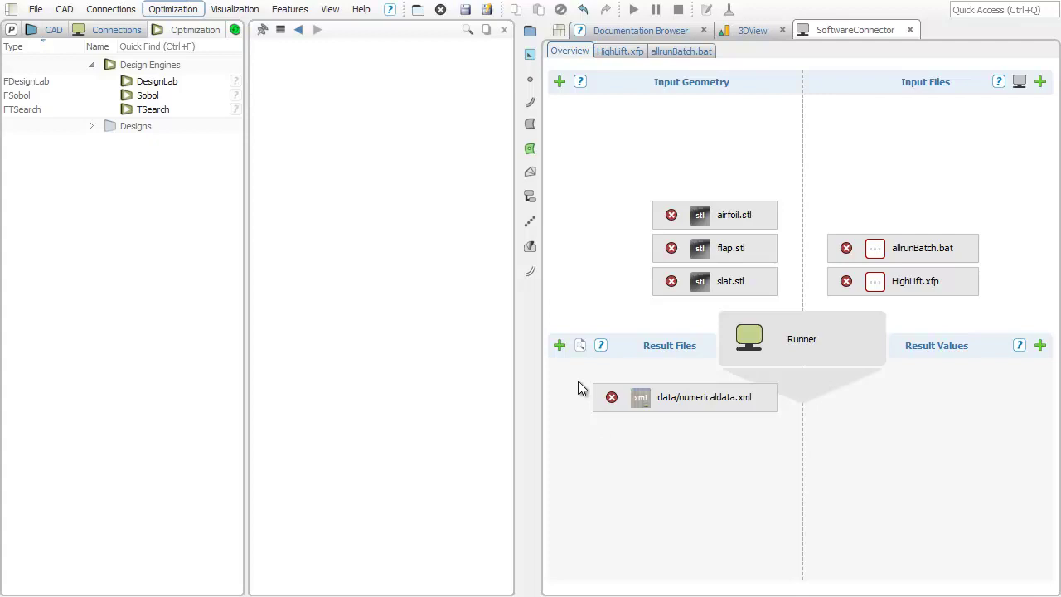
# Add data/exporteddata/xflowproject.case as a Runner result file.
pyautogui.click(560, 345)
pyautogui.click(462, 339)
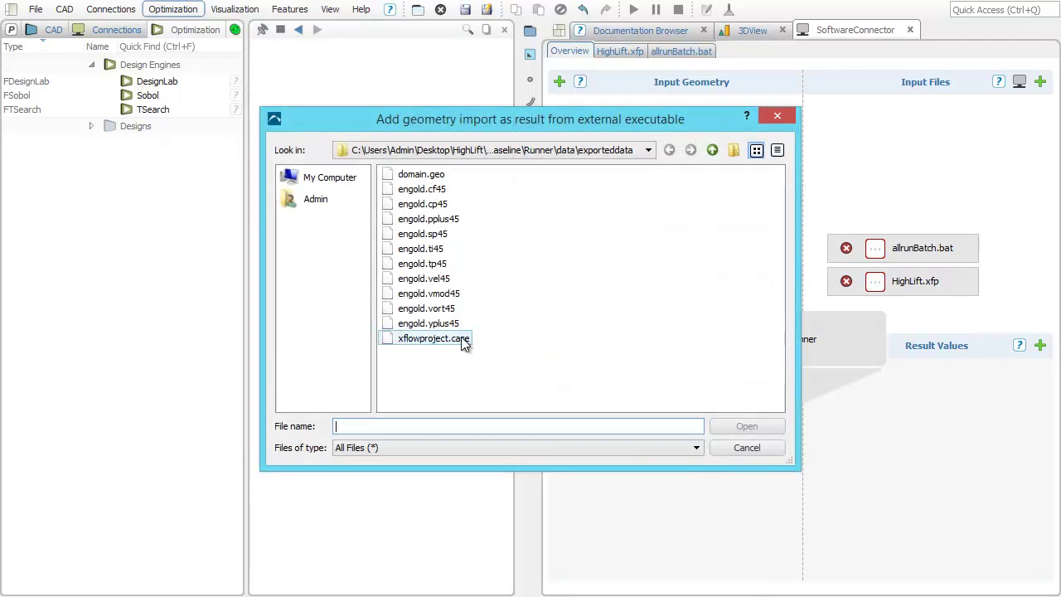
pyautogui.click(730, 426)
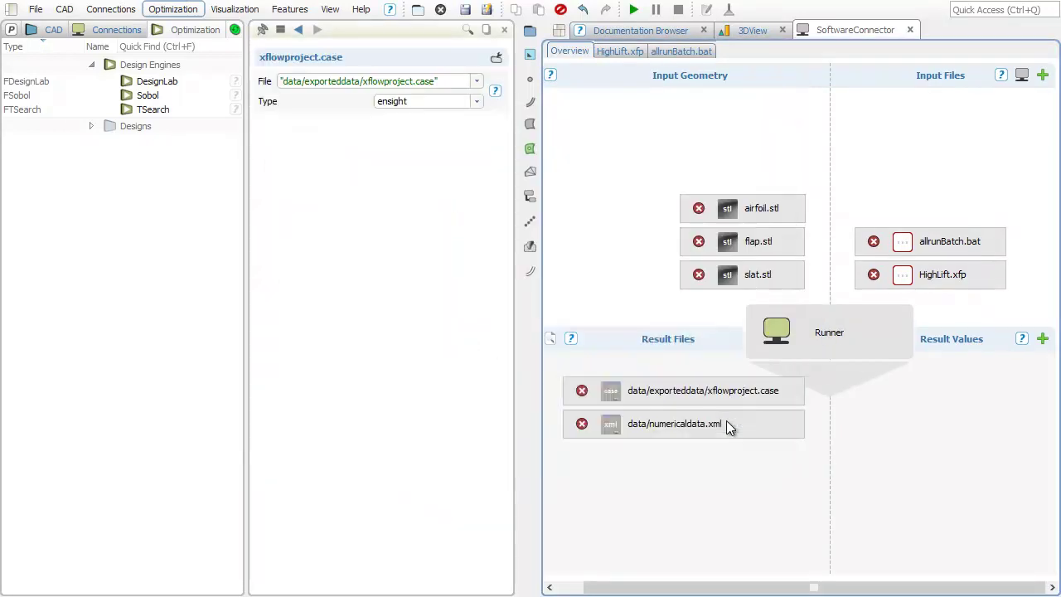
# Read the Runner's existing result files and view the wing in the 3D view.
pyautogui.rightClick(812, 337)
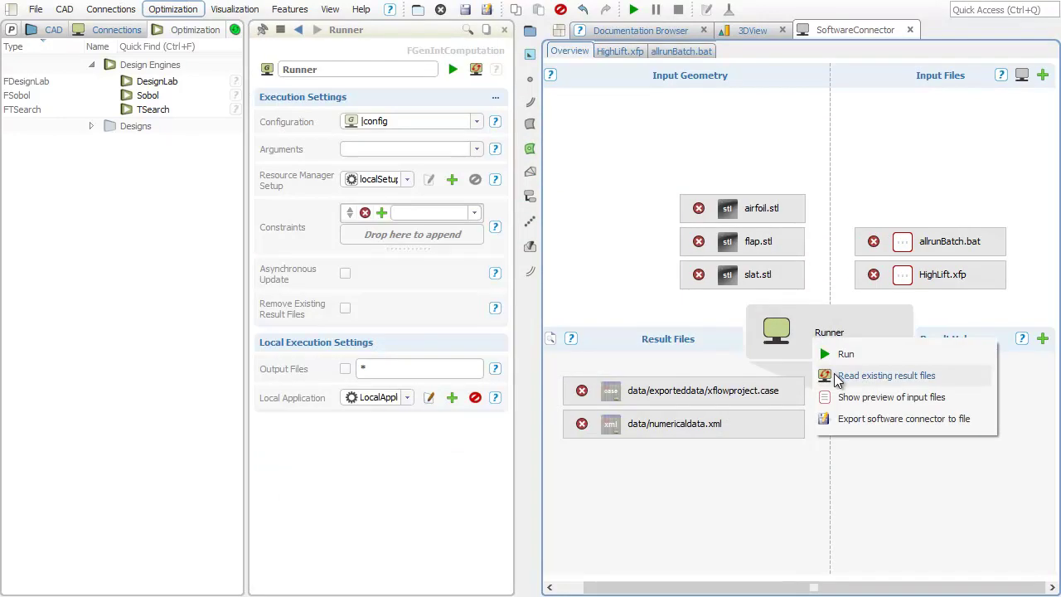
pyautogui.click(834, 375)
pyautogui.click(750, 31)
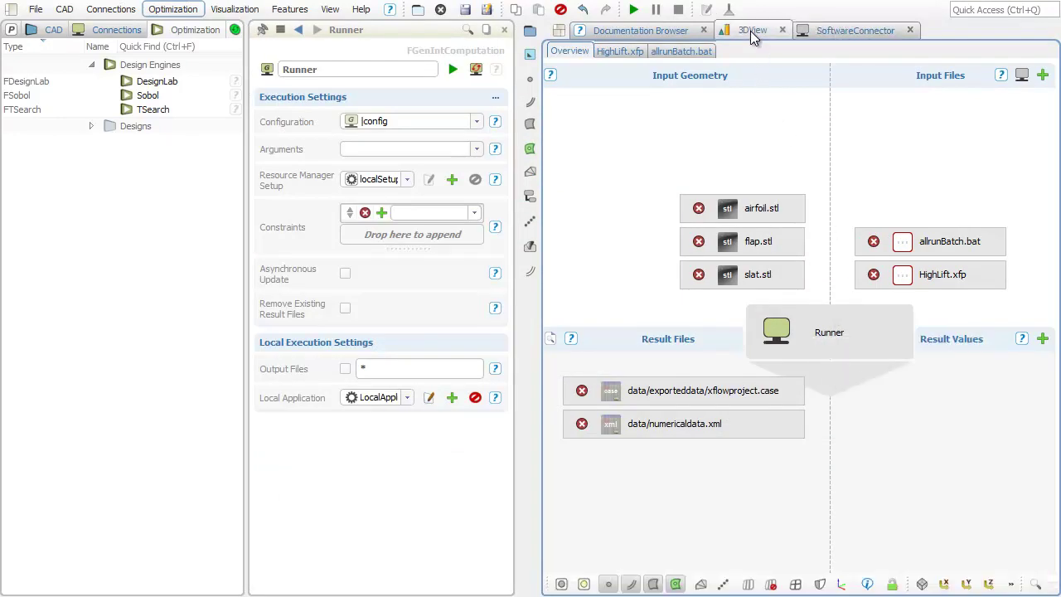
# Preview Streamlines and GridPlaneCutVelo, then leave only GridPlaneCutVort shown in the Visualization Toolbox.
pyautogui.click(117, 30)
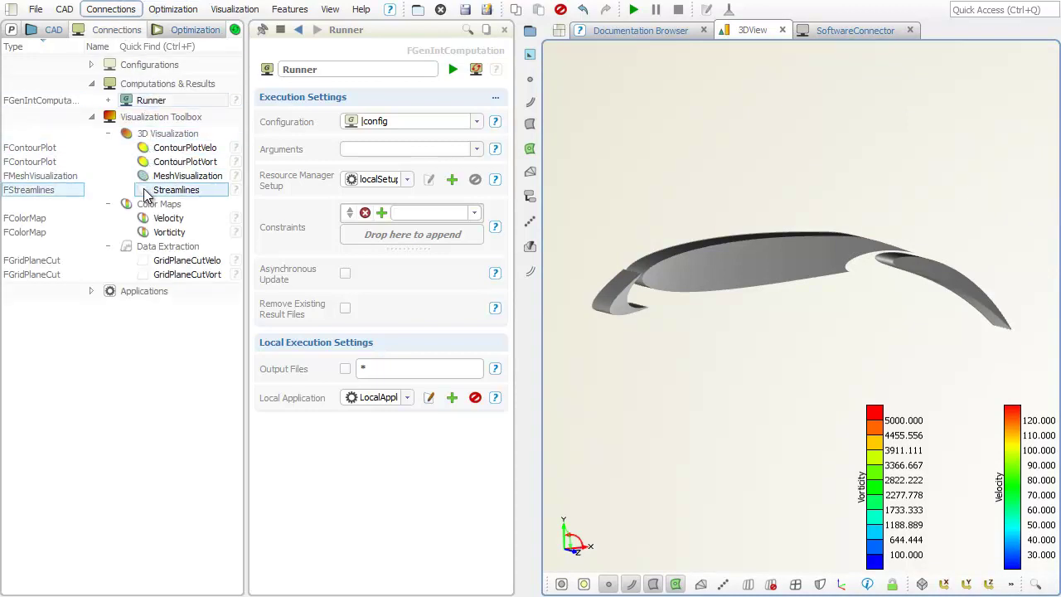
pyautogui.click(145, 192)
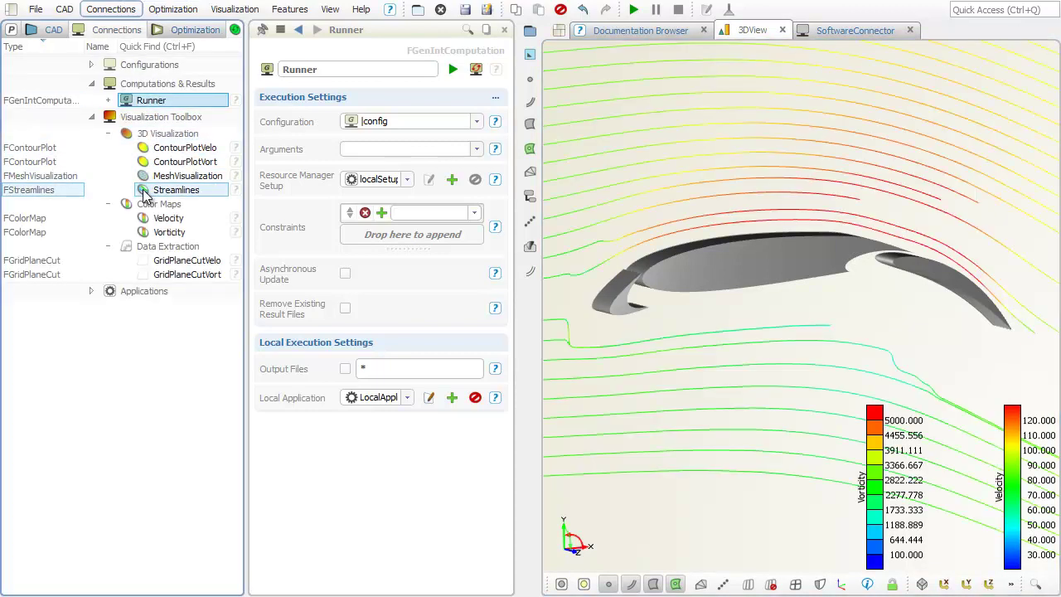
pyautogui.click(144, 190)
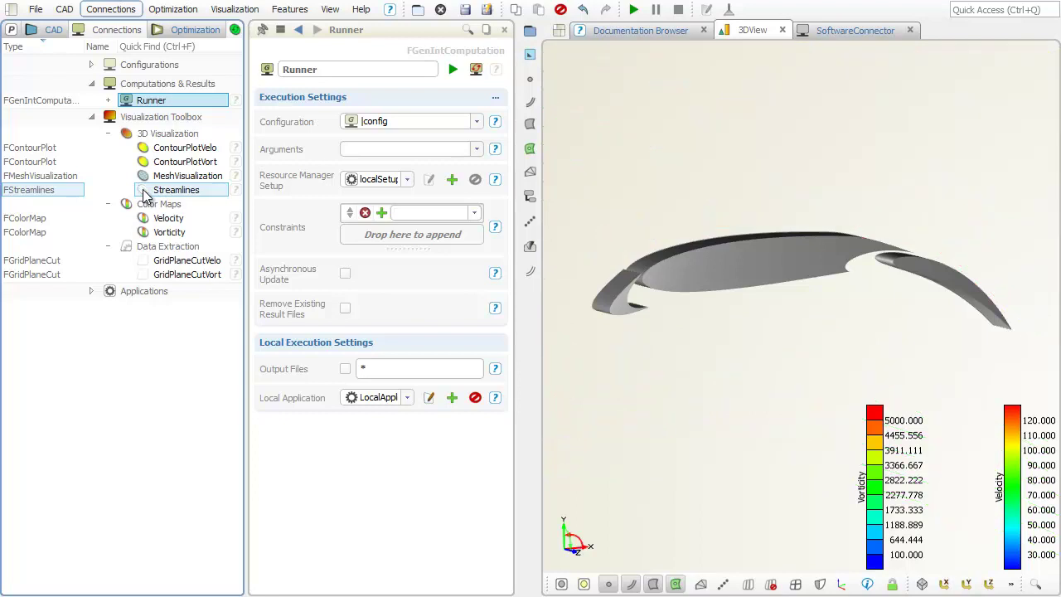
pyautogui.click(141, 262)
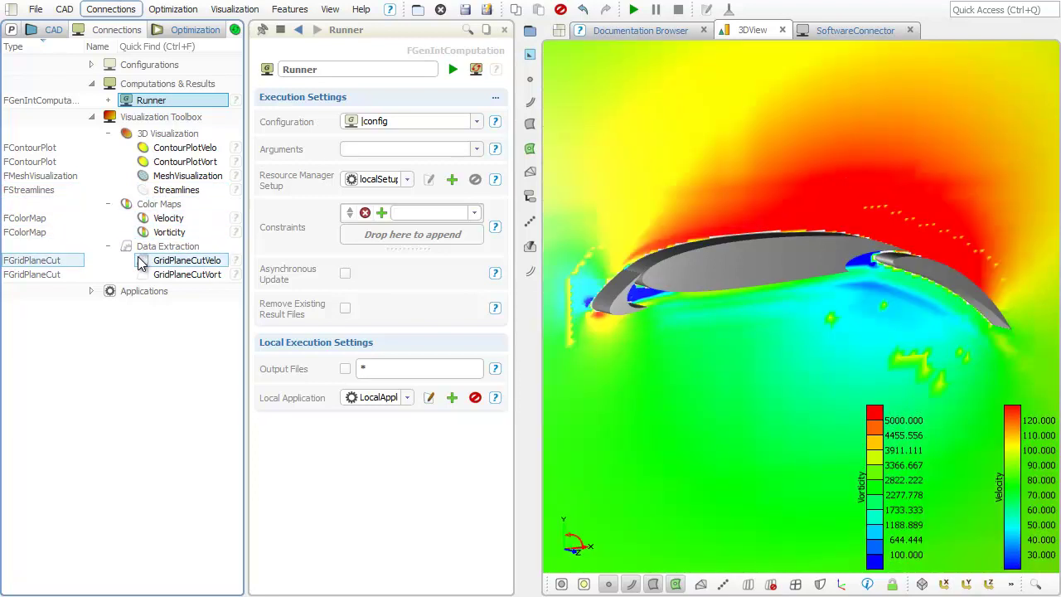
pyautogui.click(141, 261)
pyautogui.click(142, 277)
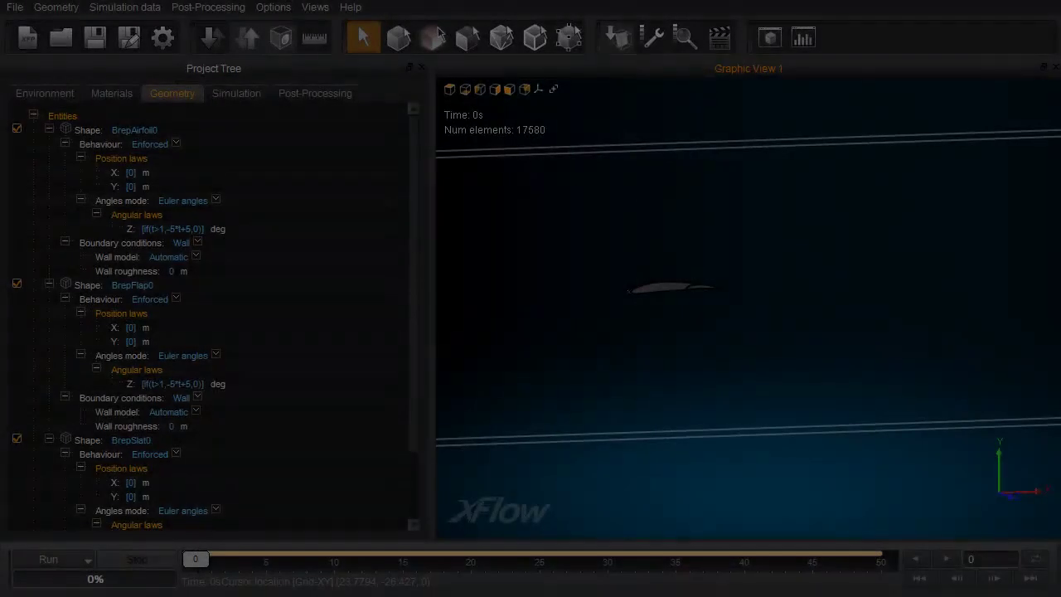
# Show Cutting plane 1's velocity field and play the simulation to frame 46.
pyautogui.click(321, 93)
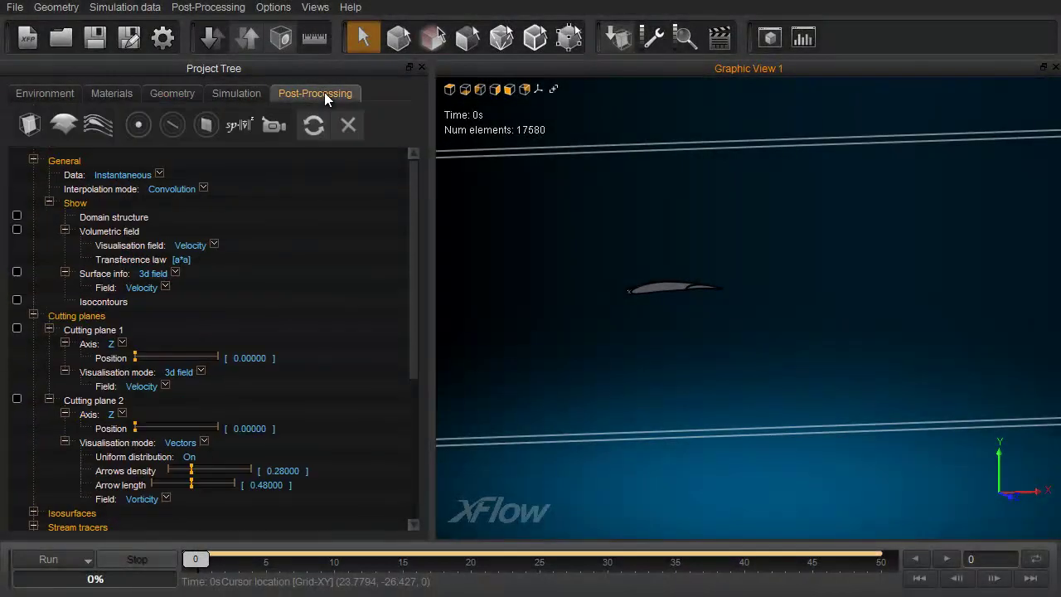
pyautogui.click(17, 329)
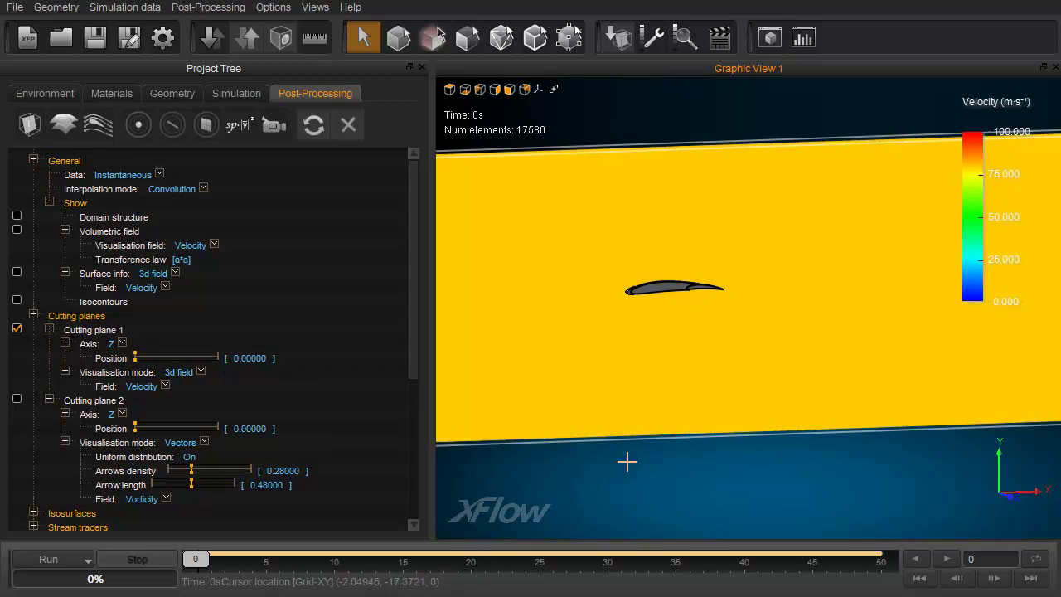
pyautogui.click(945, 560)
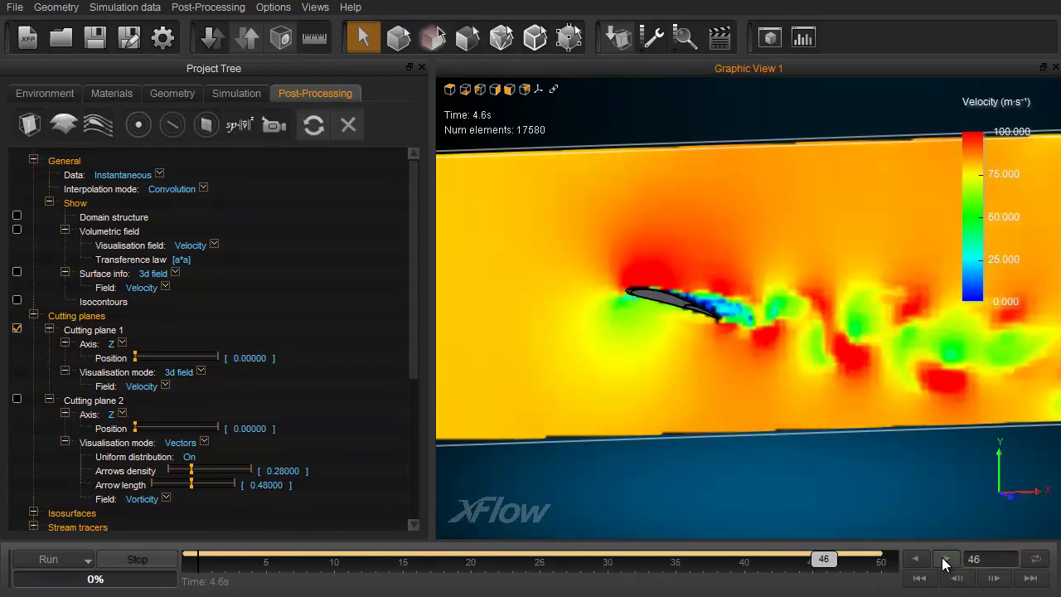
pyautogui.click(947, 558)
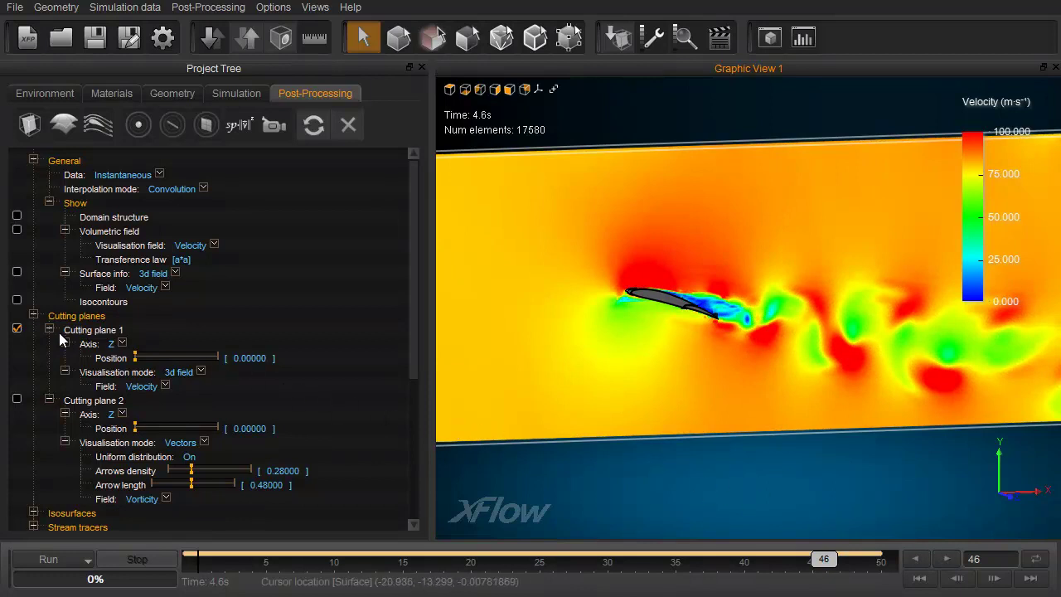
# Replace Cutting plane 1 with Cutting plane 2's vorticity vectors and zoom in on the wing.
pyautogui.click(16, 329)
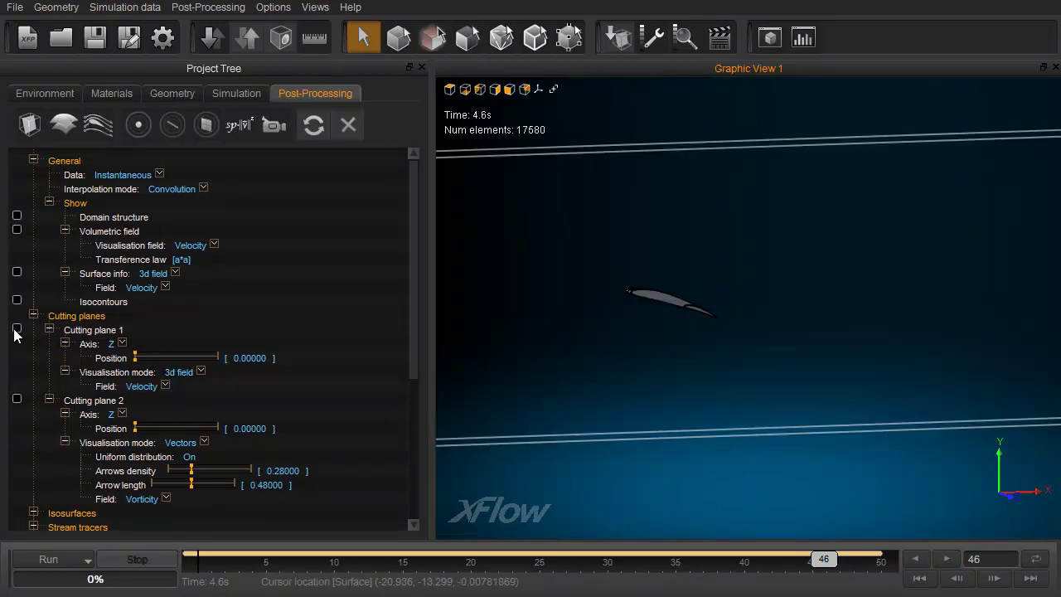
pyautogui.click(17, 401)
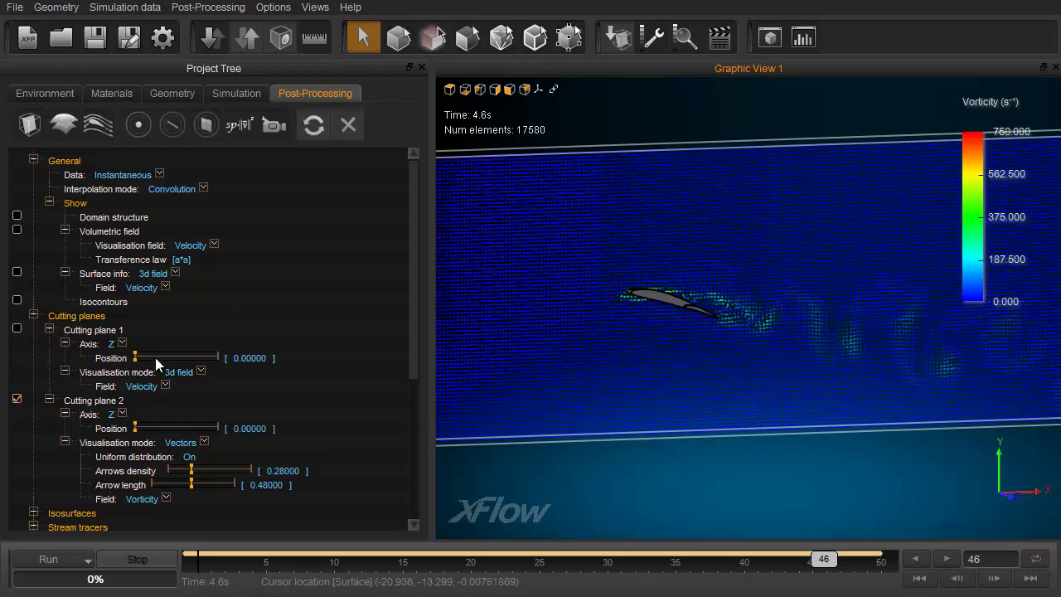
pyautogui.scroll(1, 678, 315)
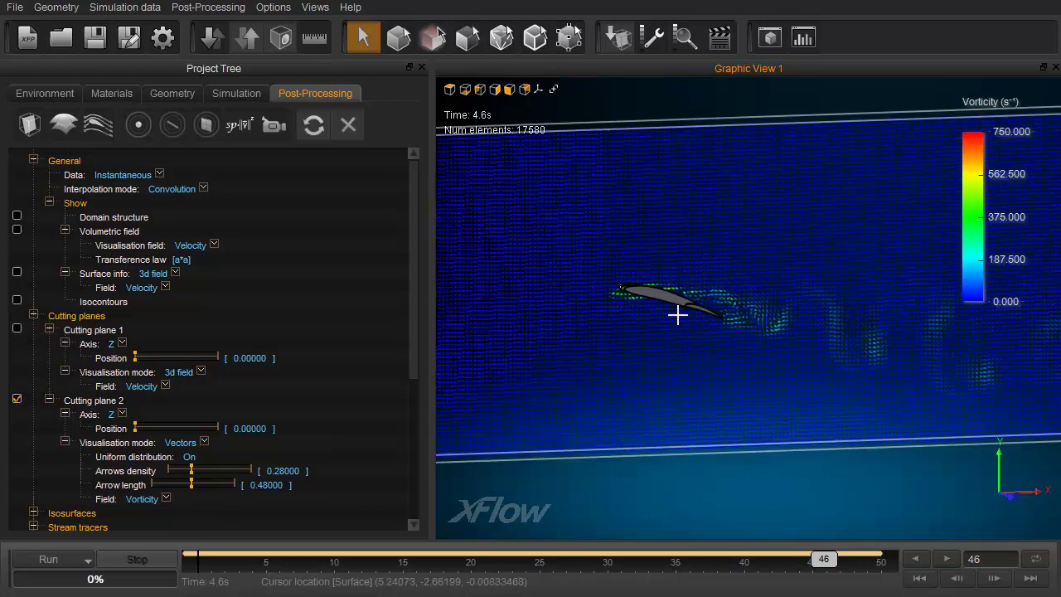
pyautogui.scroll(5, 677, 315)
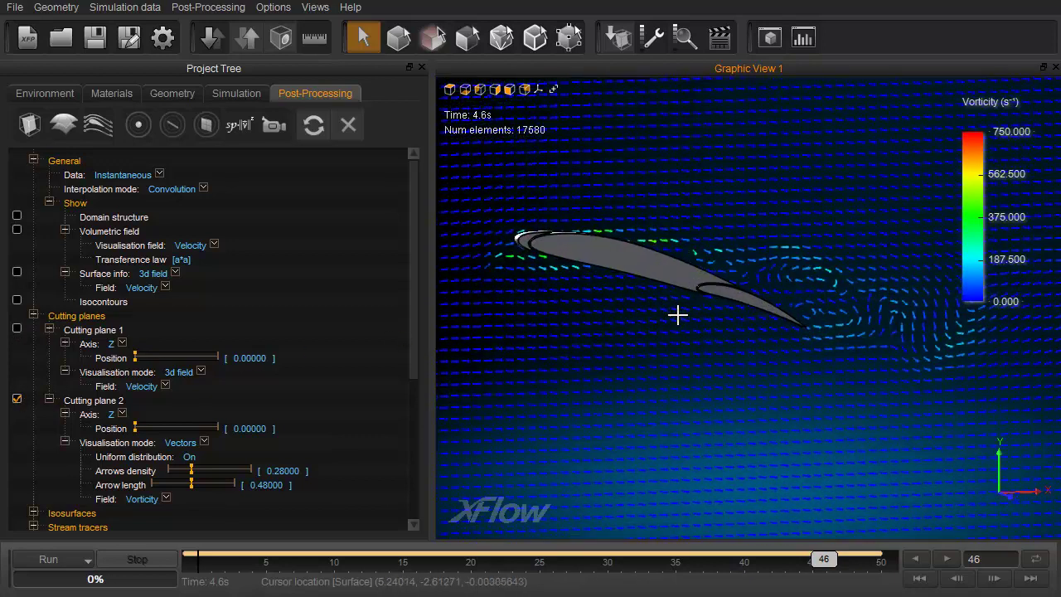